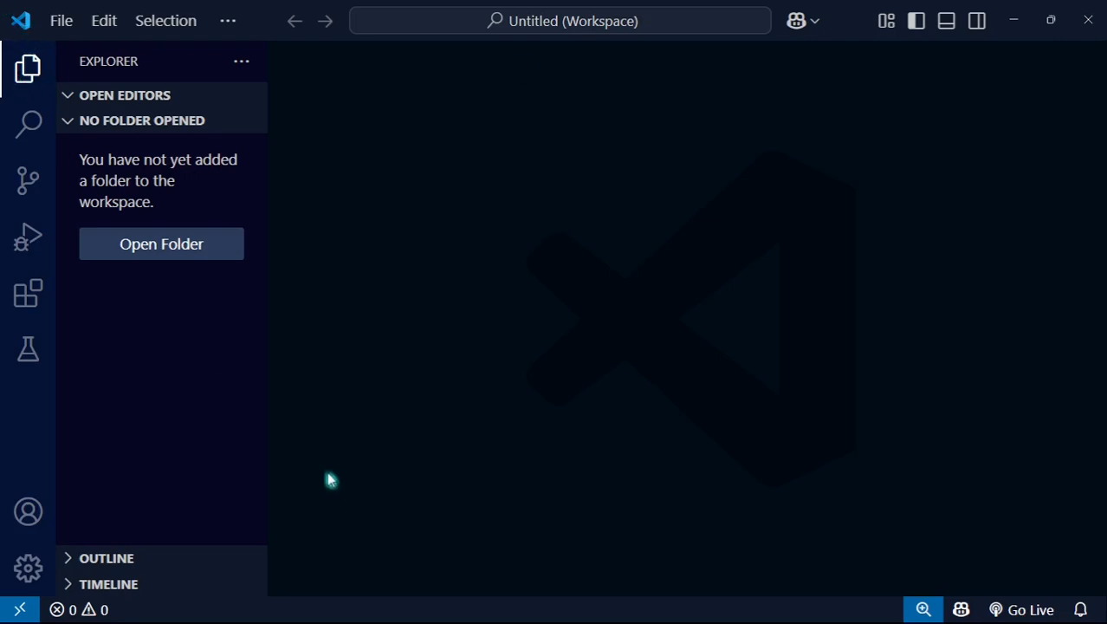
# Step: Create a cprogramming folder on web development (W:) and add it to the workspace, cancelling a stray new-file prompt
pyautogui.click(165, 246)
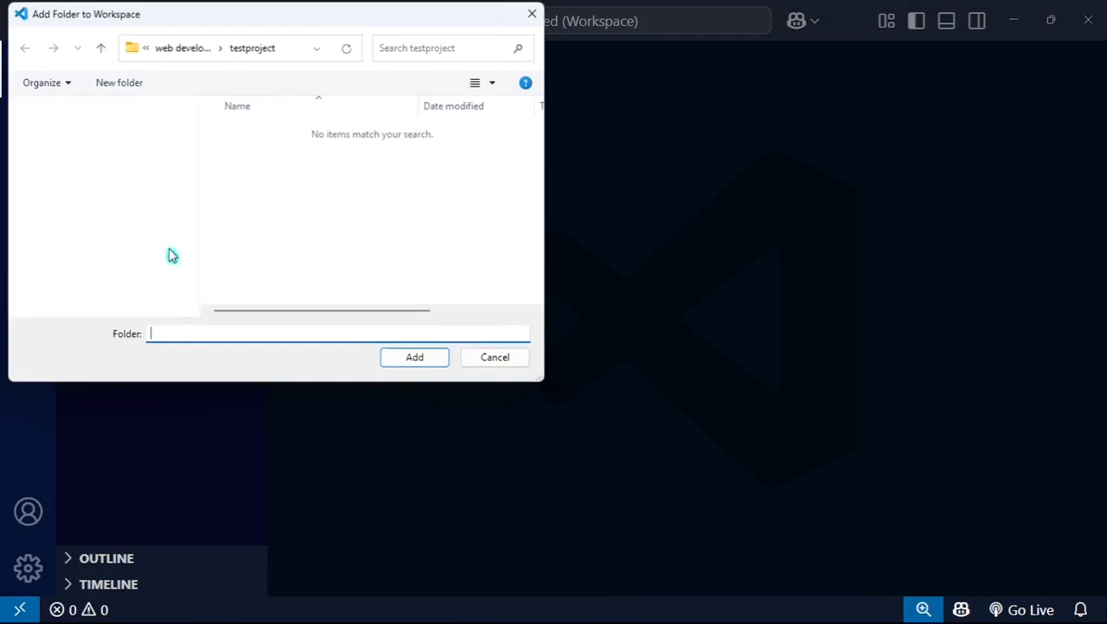
pyautogui.scroll(-1, 74, 250)
pyautogui.click(122, 241)
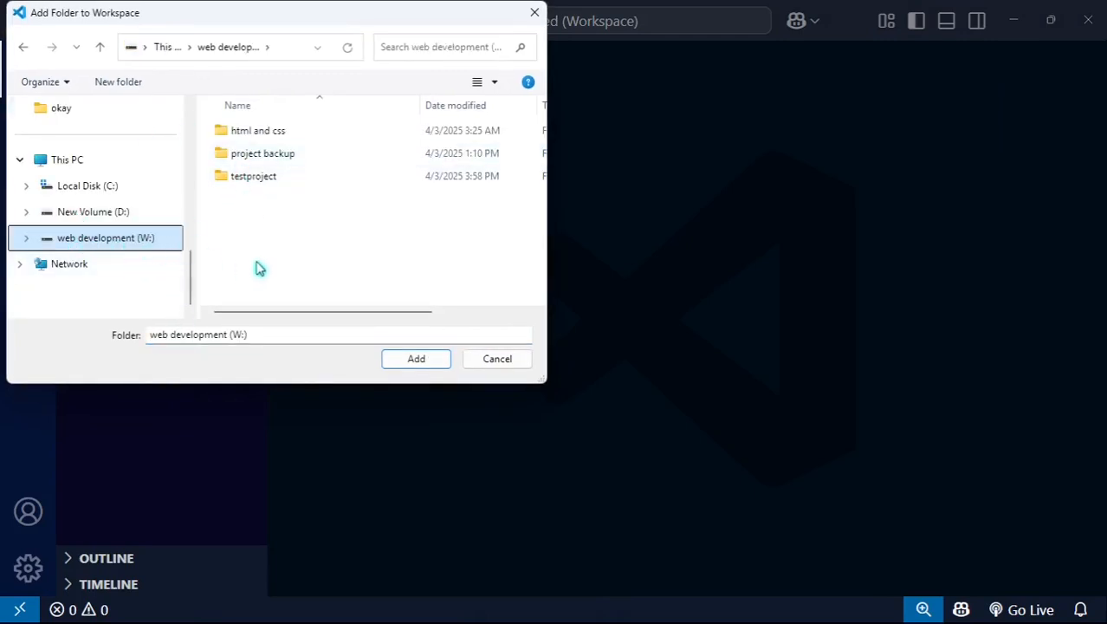
pyautogui.click(118, 81)
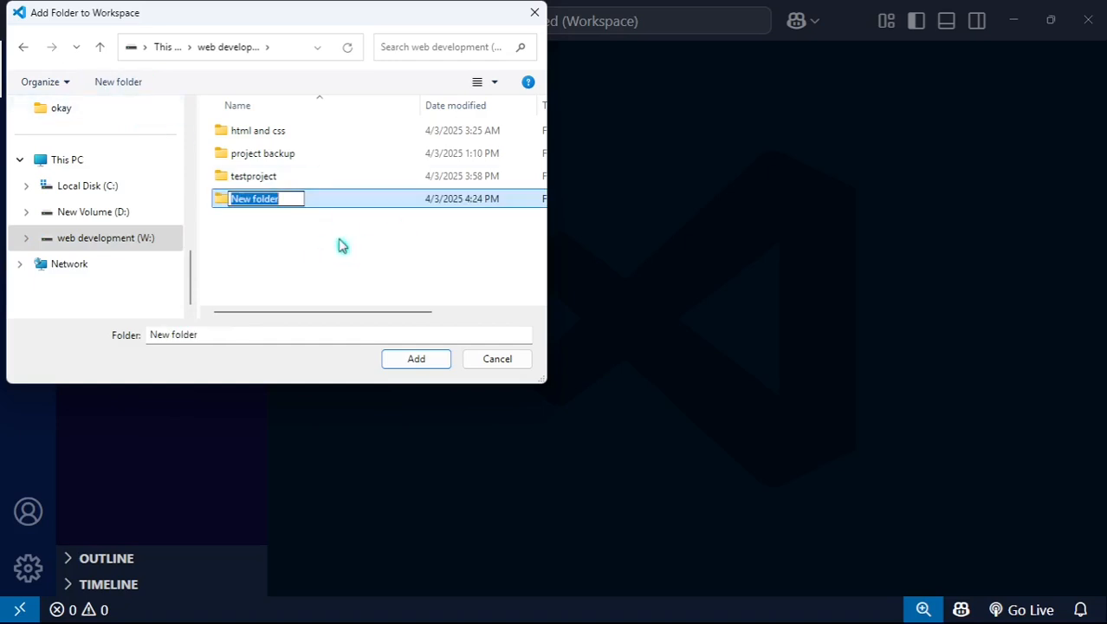
pyautogui.write('cprogramming')
pyautogui.press('Return')
pyautogui.click(415, 359)
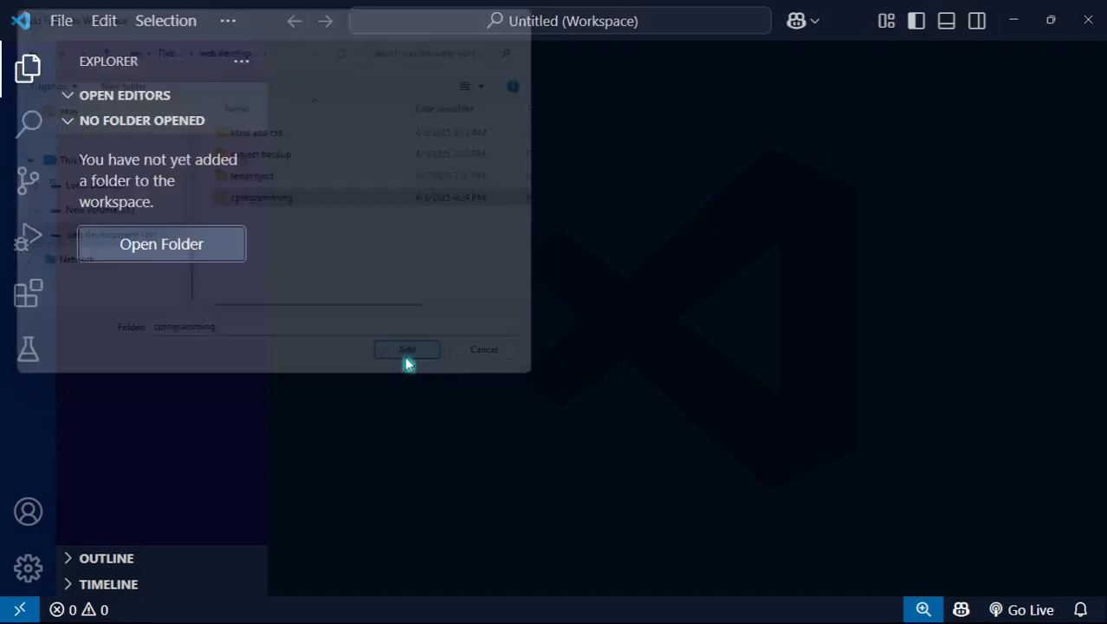
pyautogui.doubleClick(144, 205)
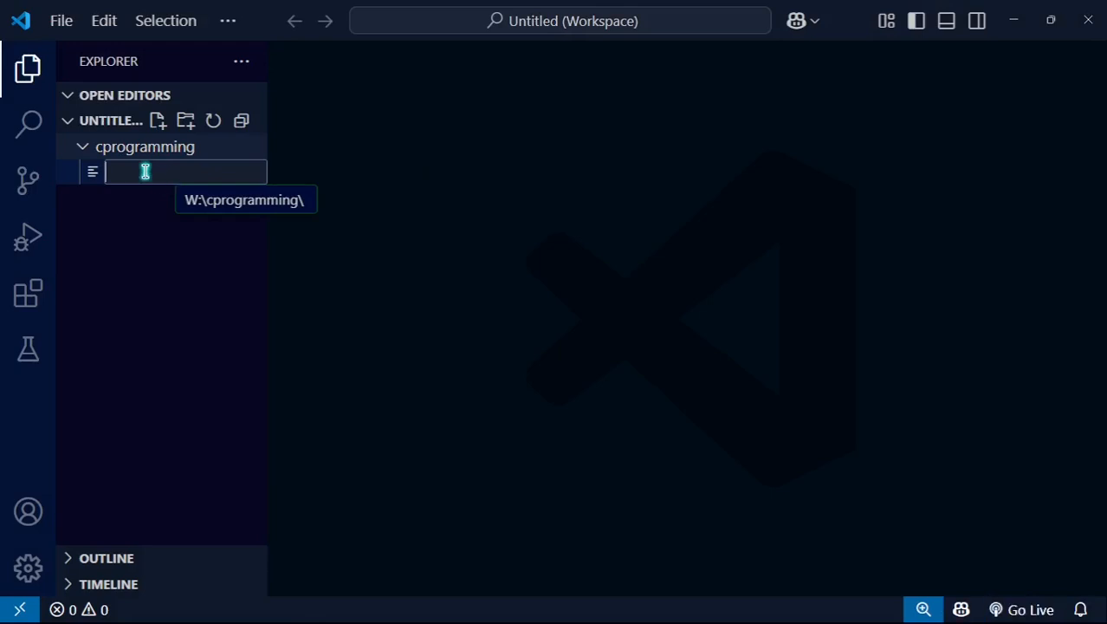
pyautogui.press('Escape')
# Step: Search the Extensions view for 'code runner' and install Code Runner, trusting its publisher
pyautogui.click(145, 146)
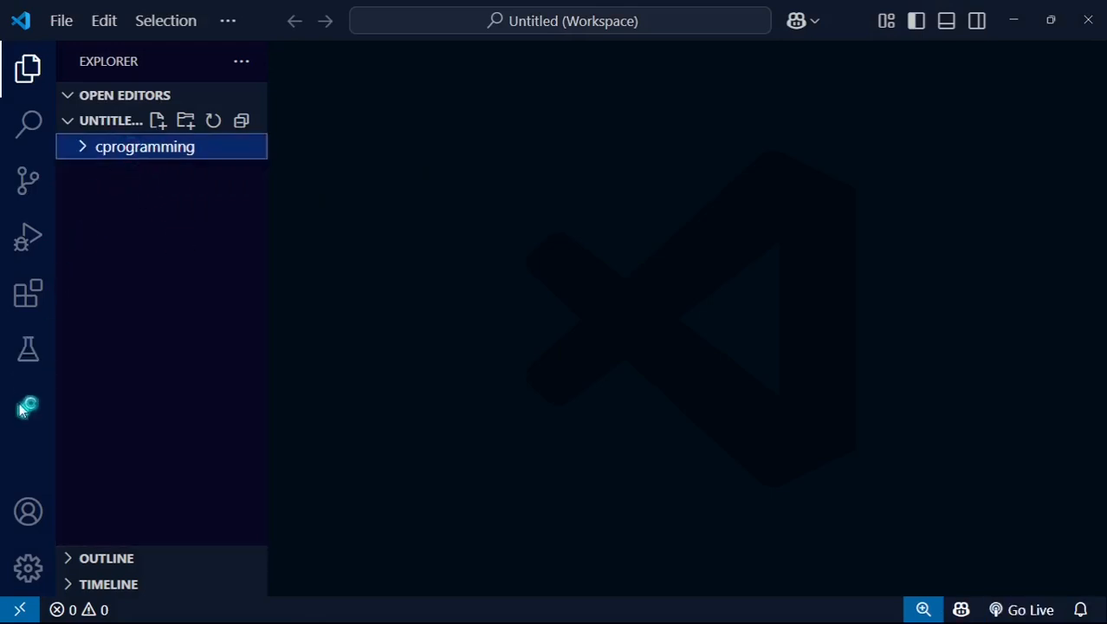
pyautogui.click(28, 295)
pyautogui.moveTo(155, 102); pyautogui.dragTo(73, 106)
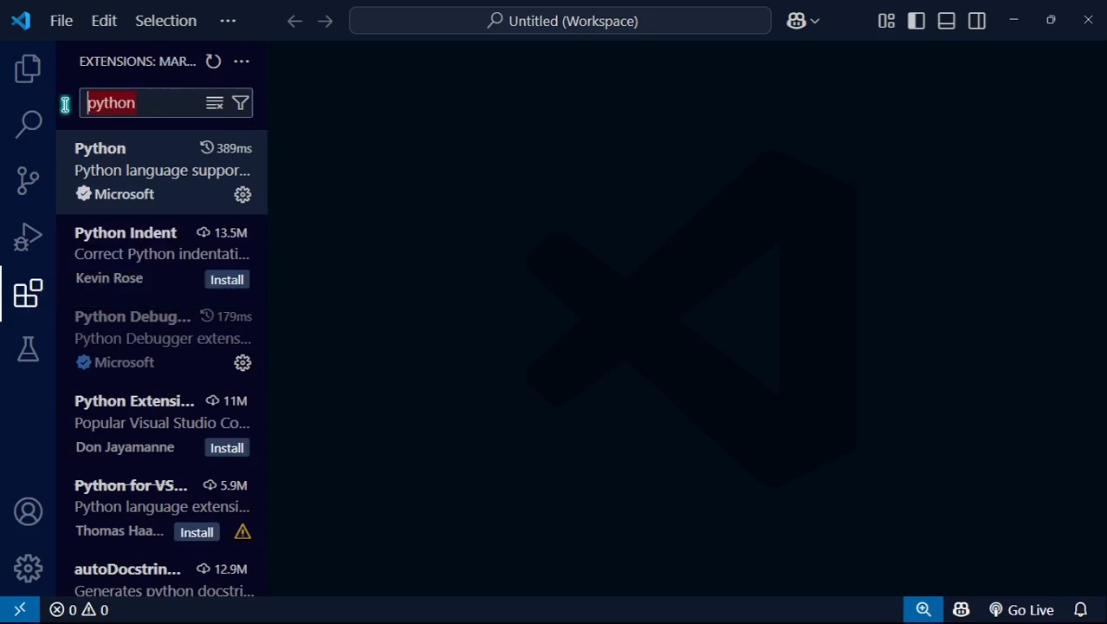
pyautogui.press('BackSpace')
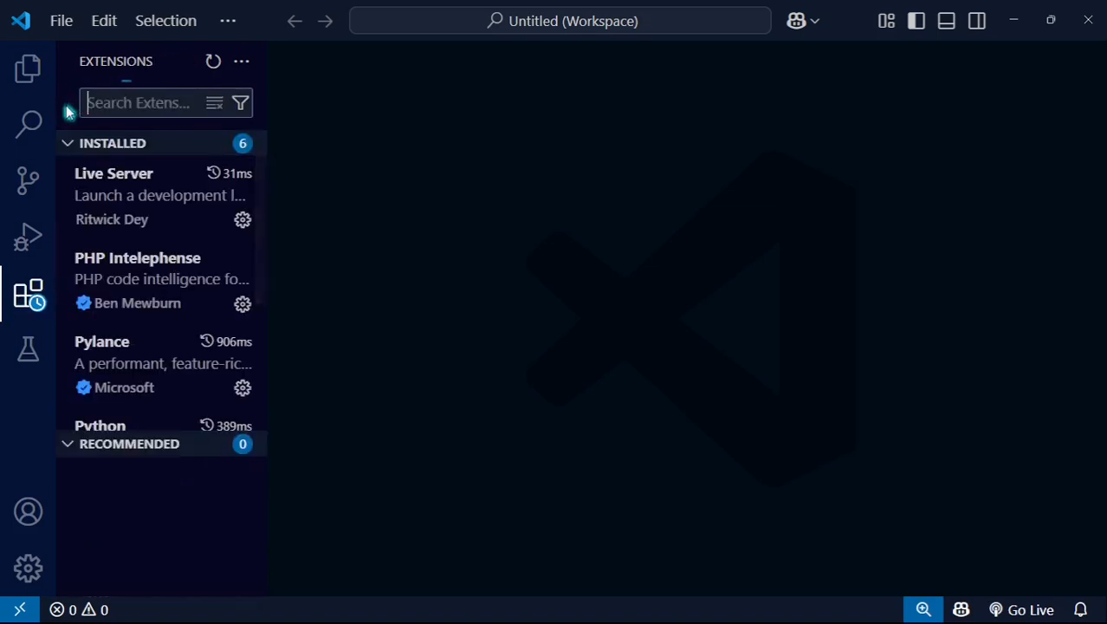
pyautogui.write('code runner')
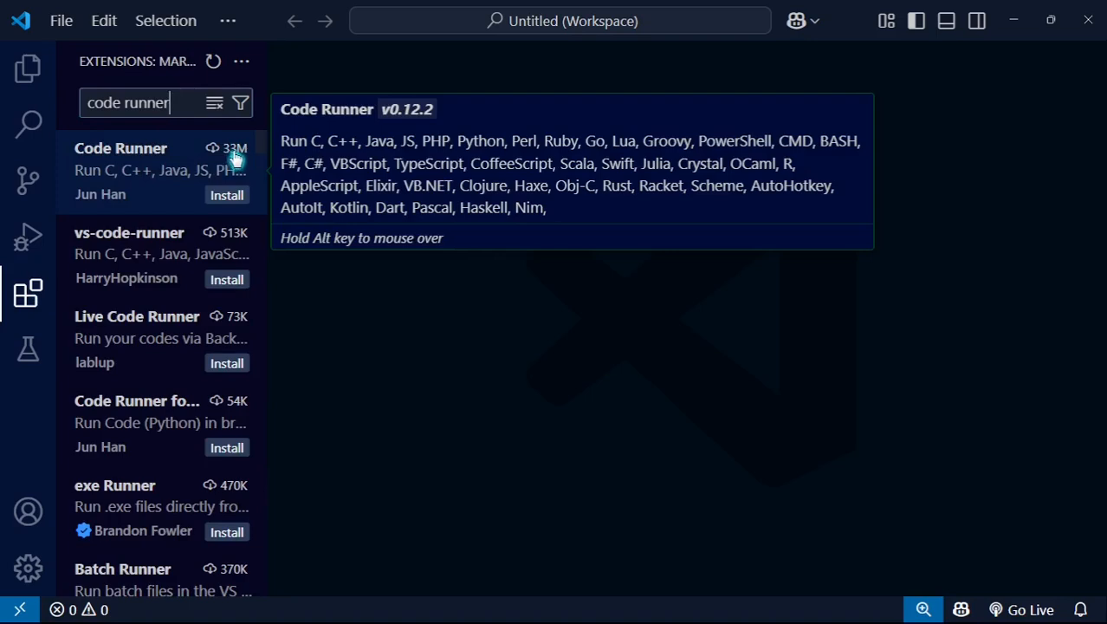
pyautogui.click(143, 160)
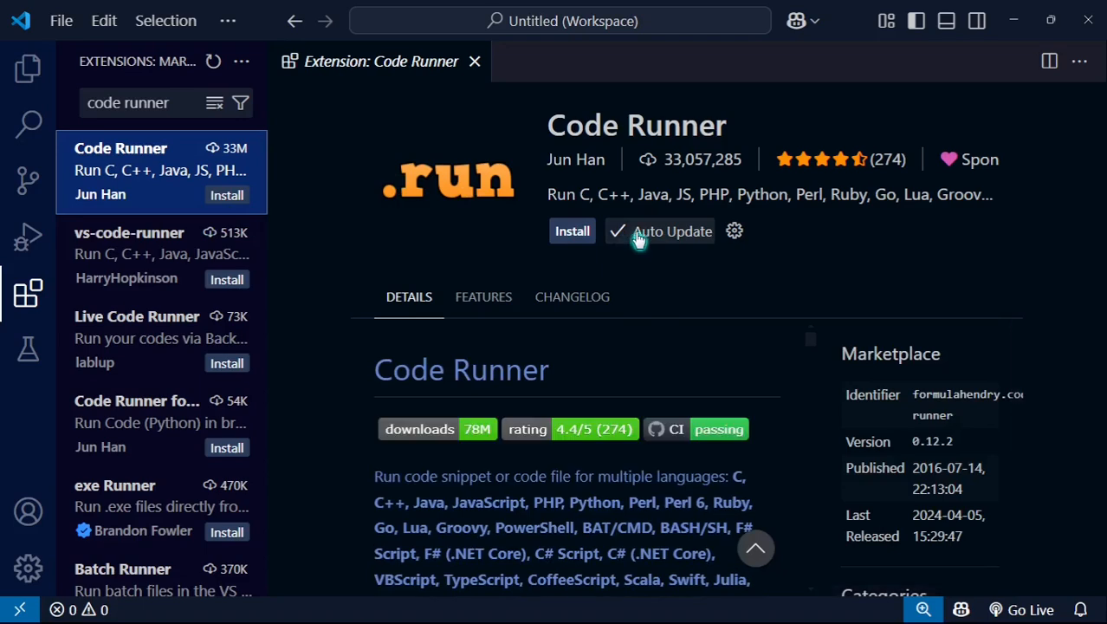
pyautogui.click(572, 231)
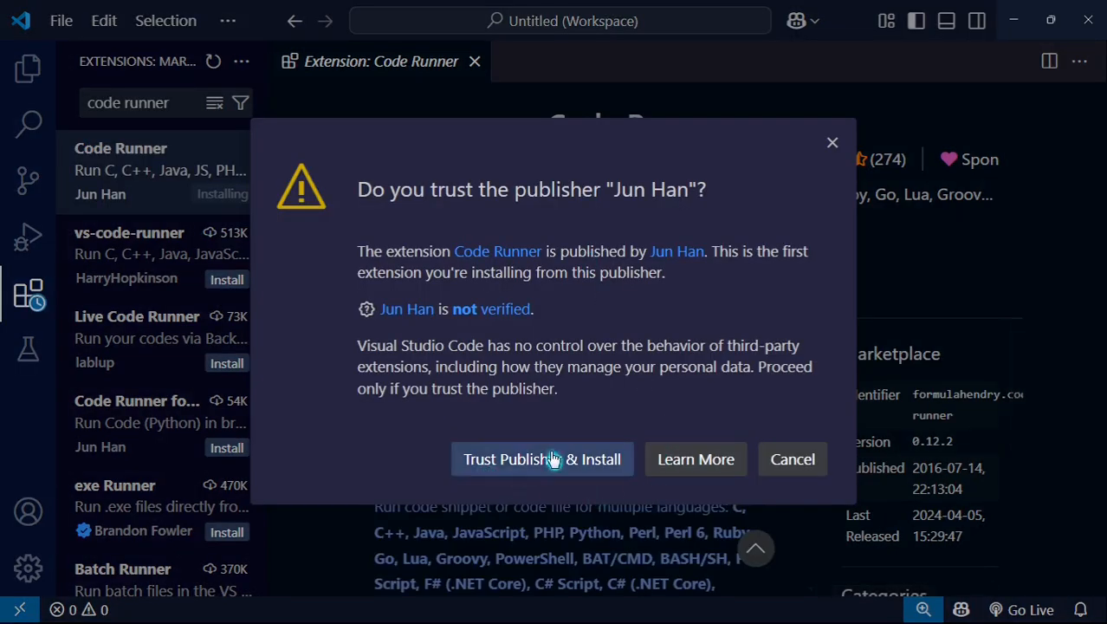
pyautogui.click(494, 463)
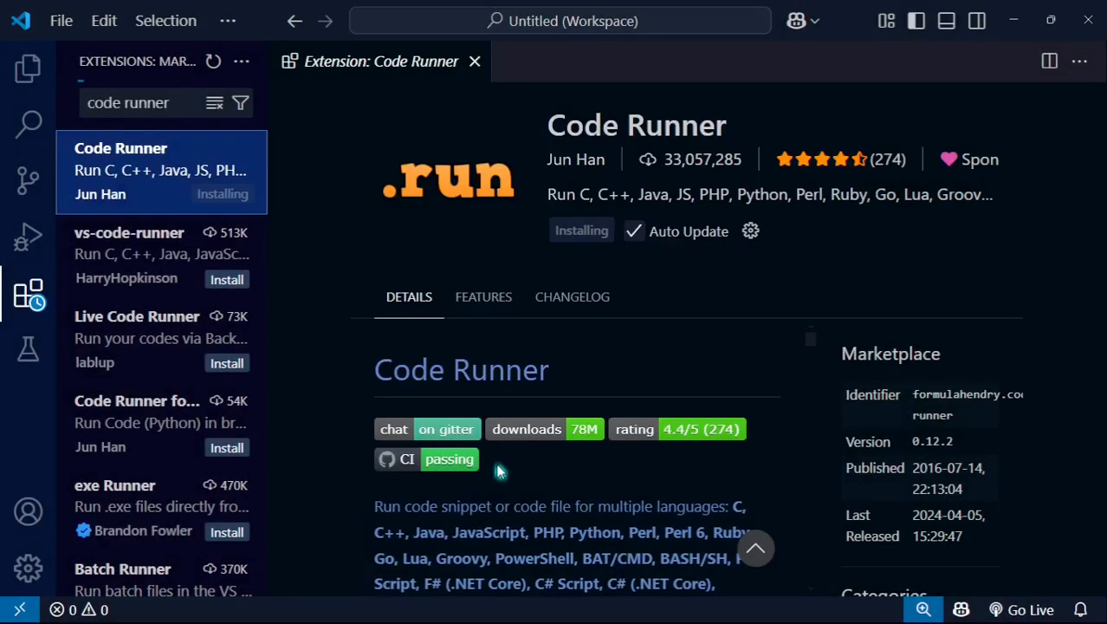
# Step: Search for 'c c++' and install Microsoft's C/C++ extension
pyautogui.click(181, 103)
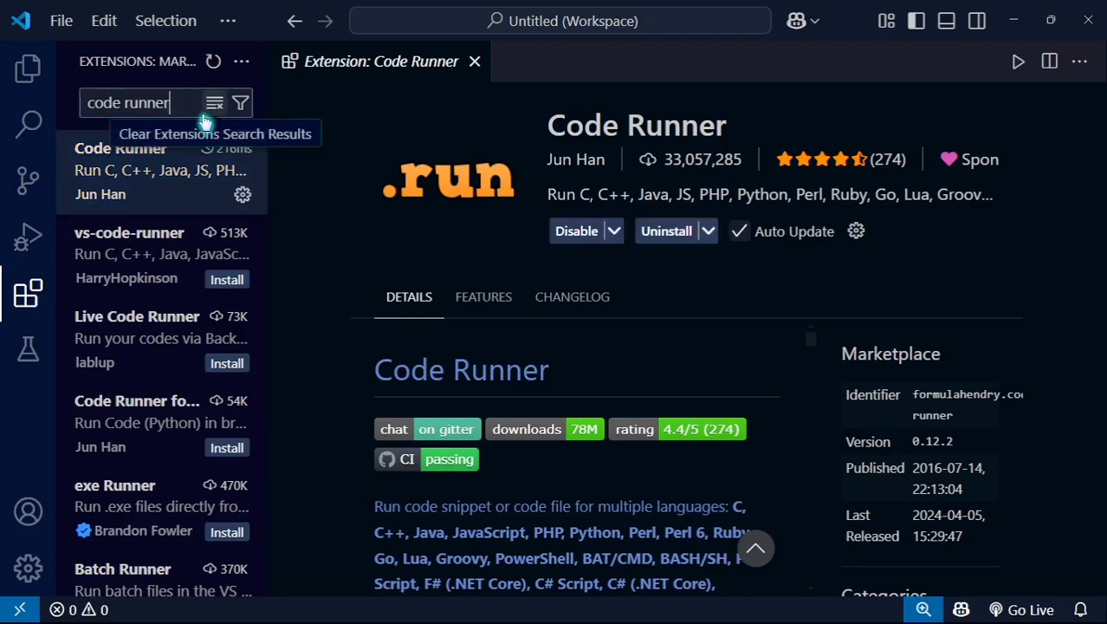
pyautogui.write('c')
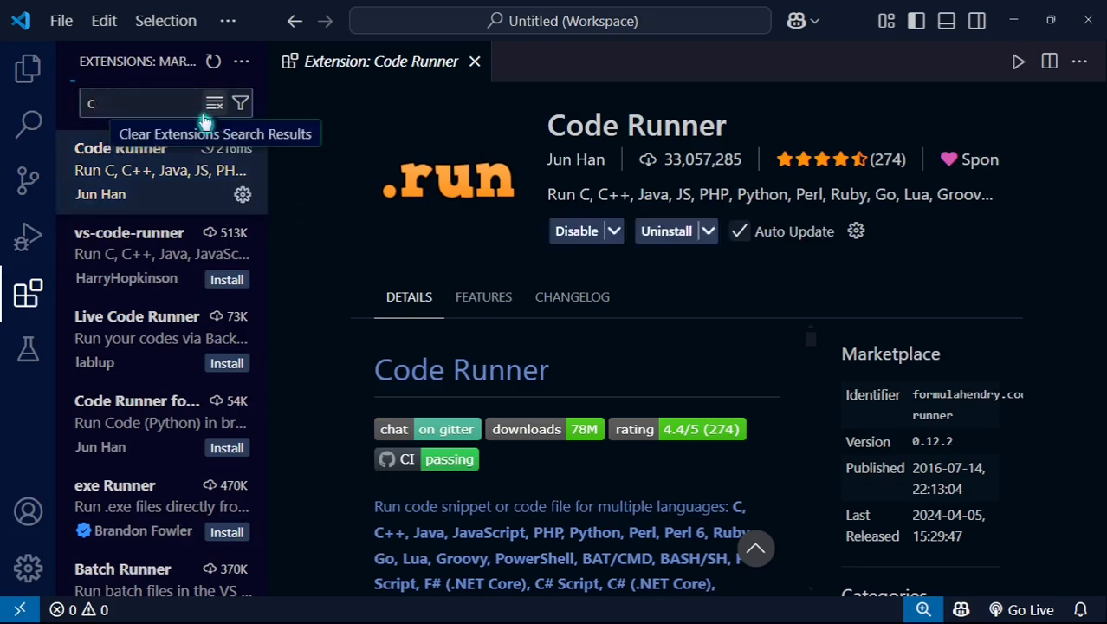
pyautogui.write(' c++')
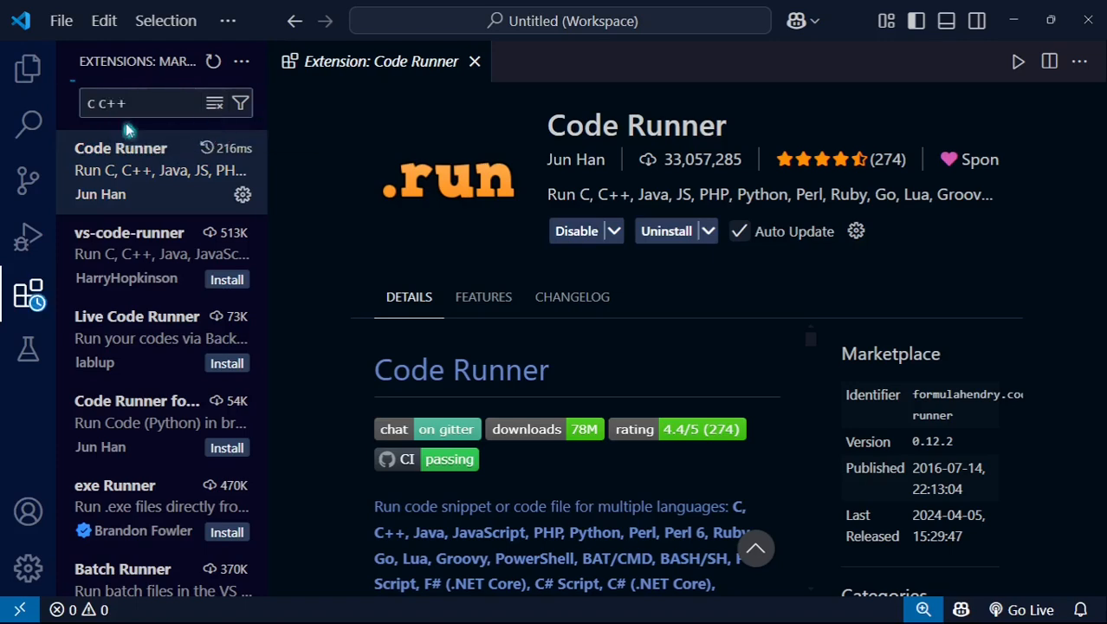
pyautogui.click(126, 161)
pyautogui.click(571, 231)
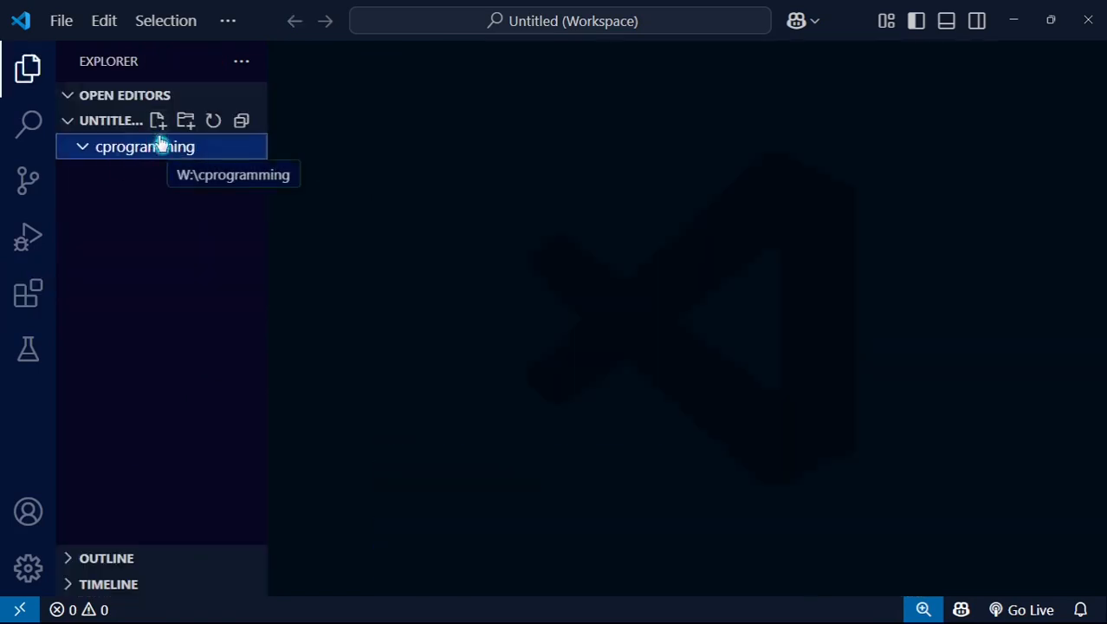
# Step: Create test.c in cprogramming containing #include<stdio.h> and save it
pyautogui.click(157, 121)
pyautogui.write('test')
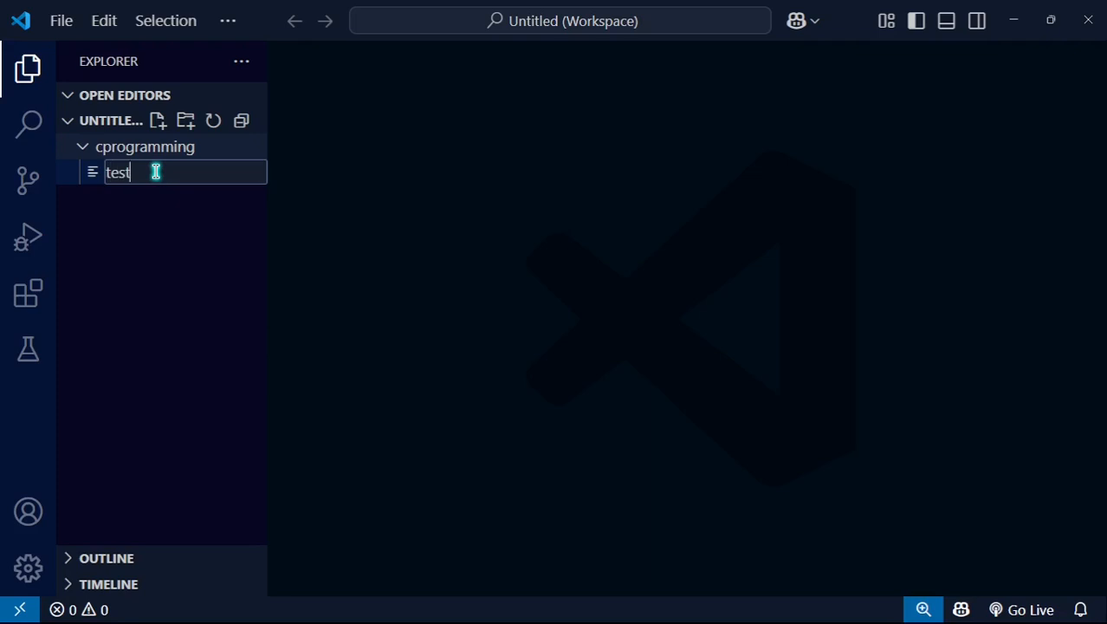
pyautogui.write('.c')
pyautogui.press('Return')
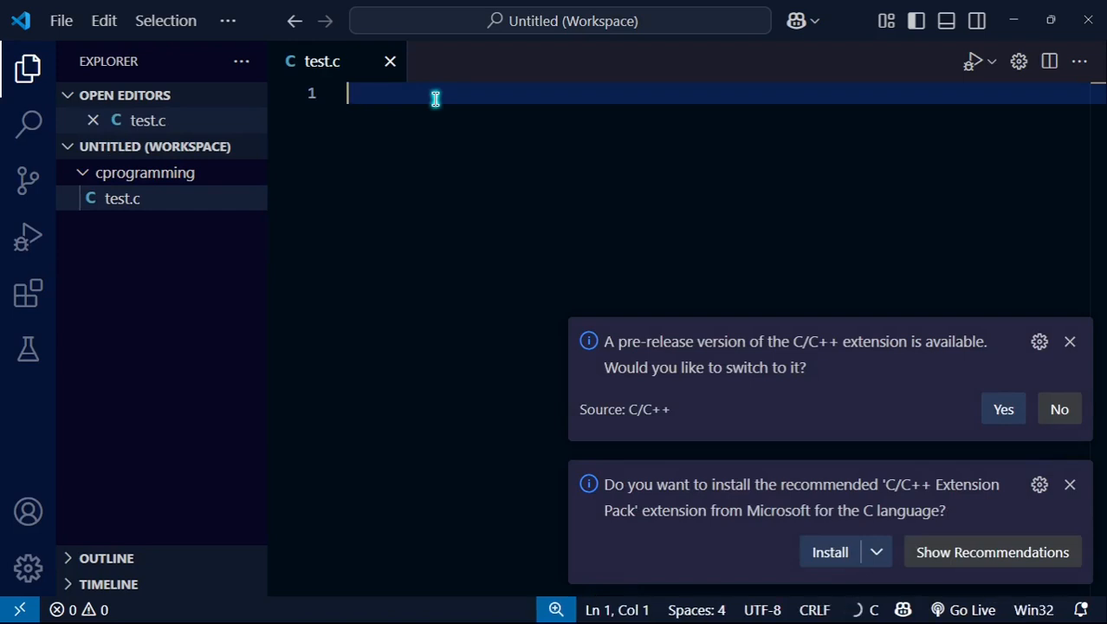
pyautogui.write('#include')
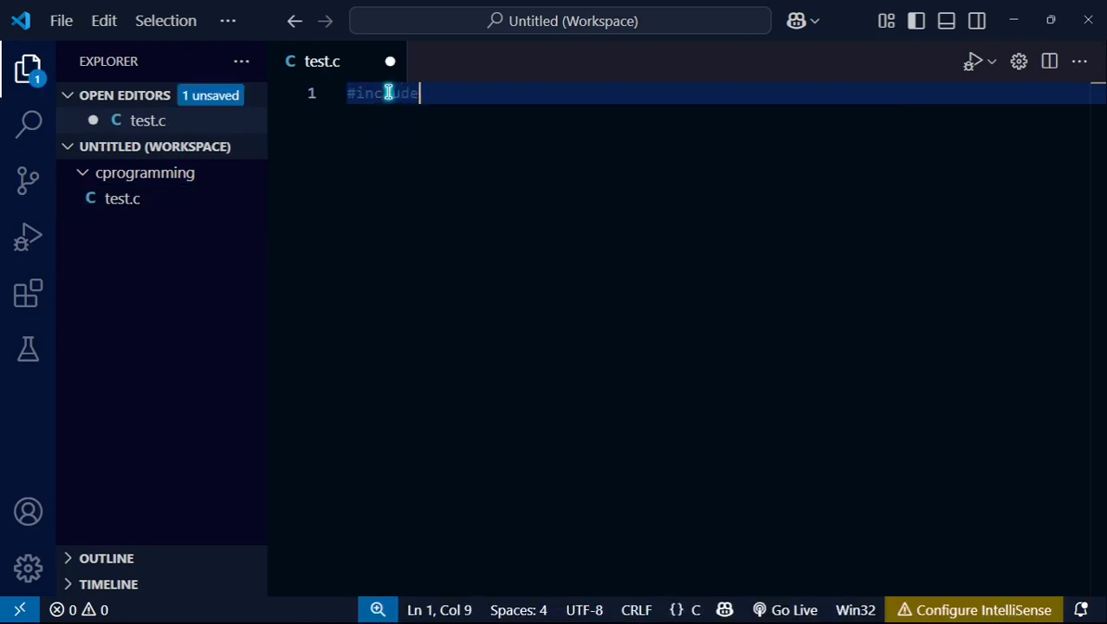
pyautogui.write('<st')
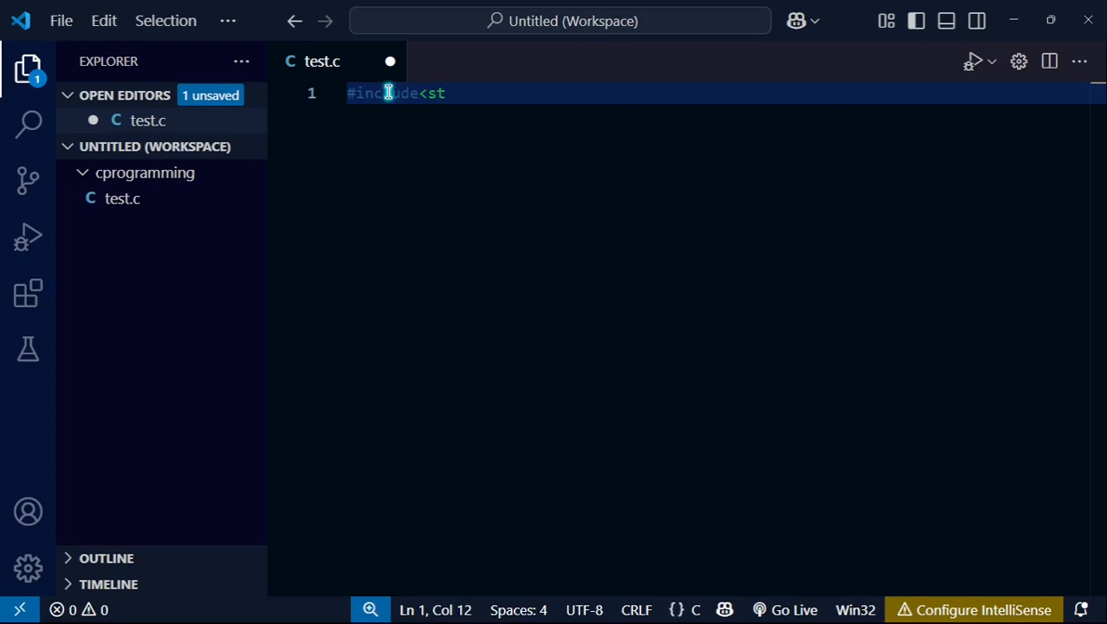
pyautogui.write('dio.h')
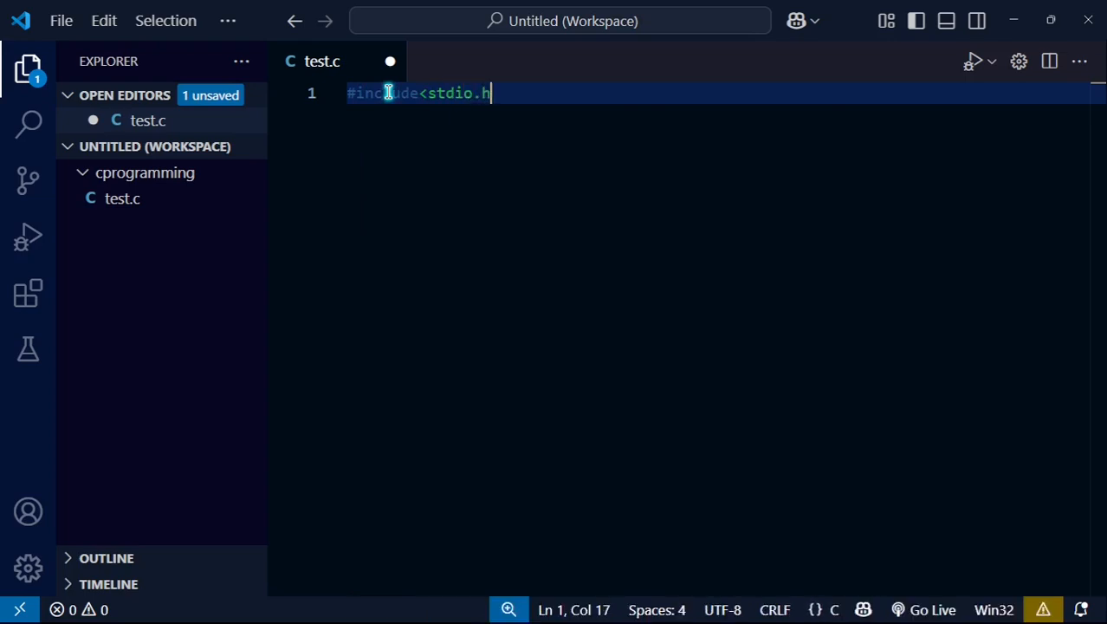
pyautogui.write('>')
pyautogui.hotkey('ctrl', 's')
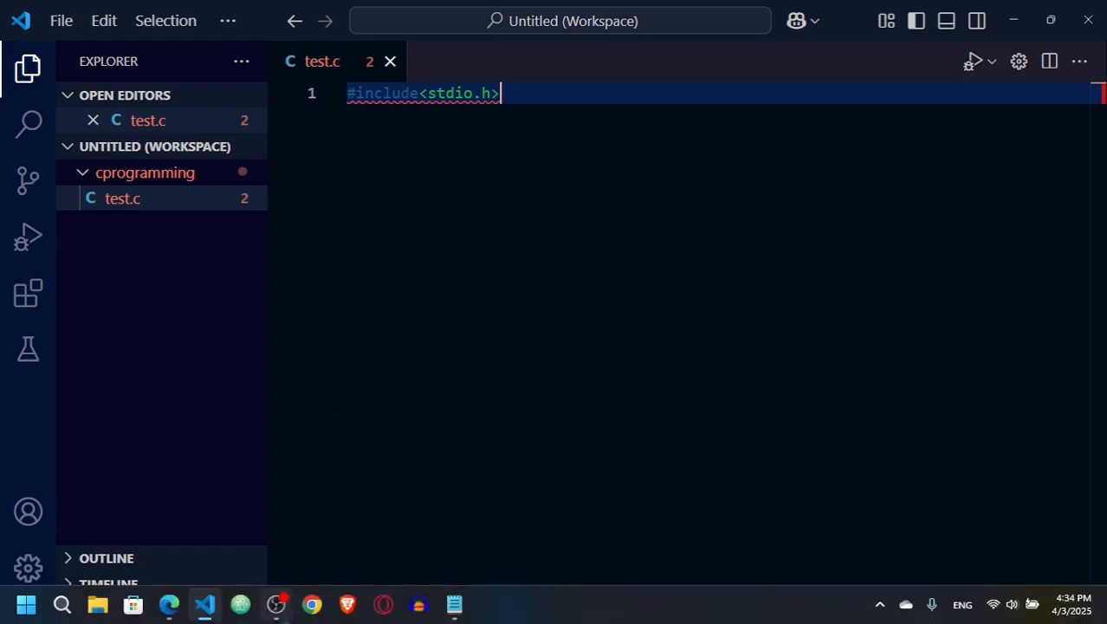
# Step: In a new Edge tab search 'mingw' and open the SourceForge MinGW page to download mingw-get-setup.exe
pyautogui.click(170, 604)
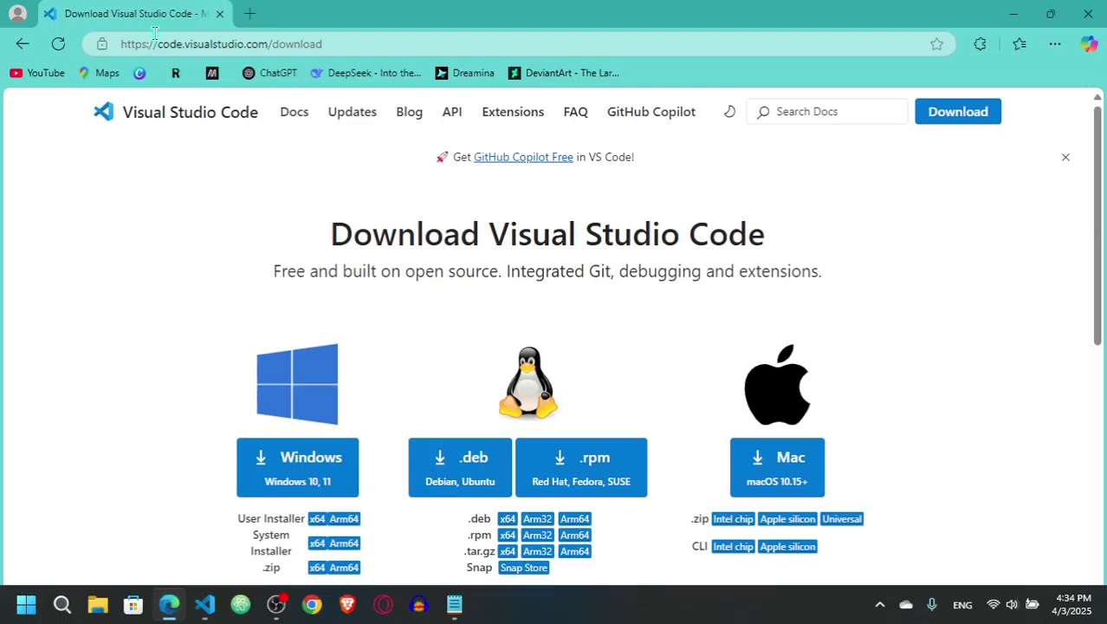
pyautogui.click(252, 13)
pyautogui.write('ming')
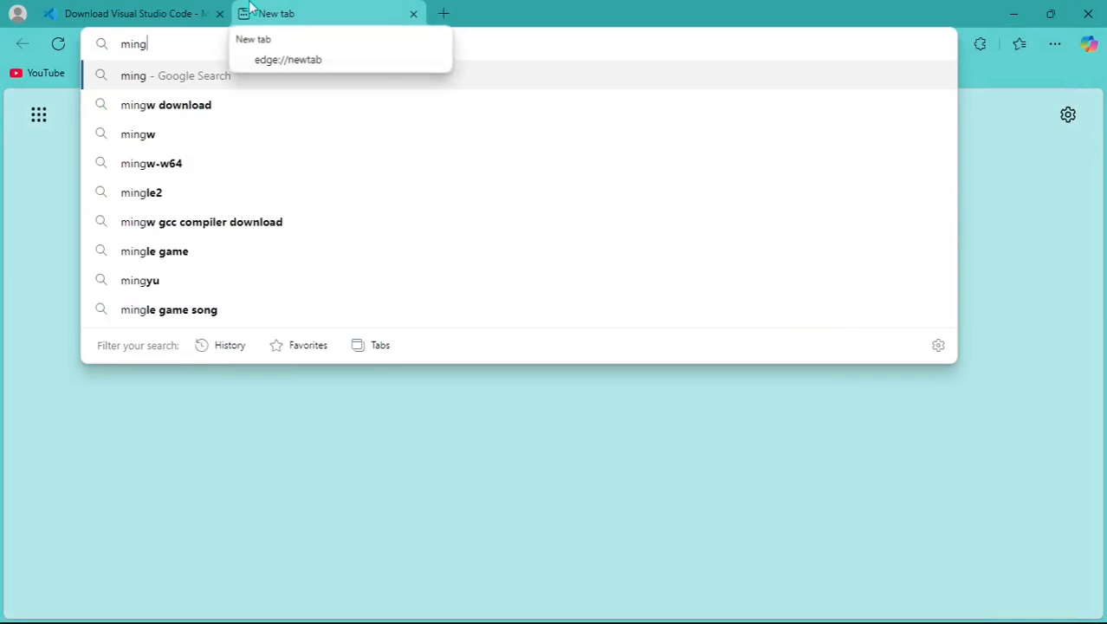
pyautogui.write('w')
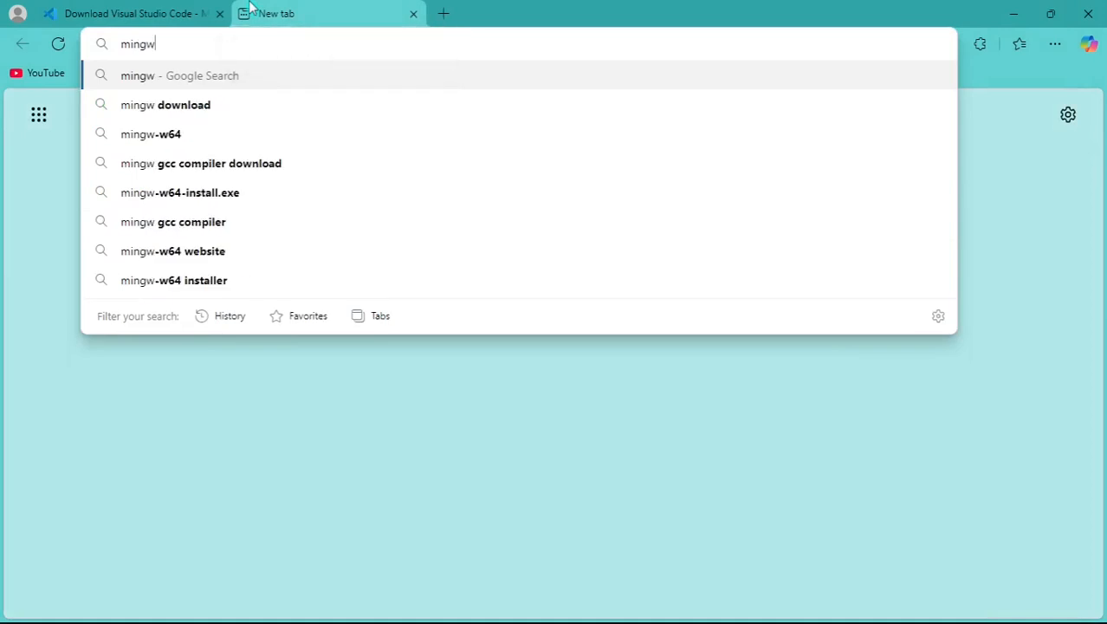
pyautogui.press('Return')
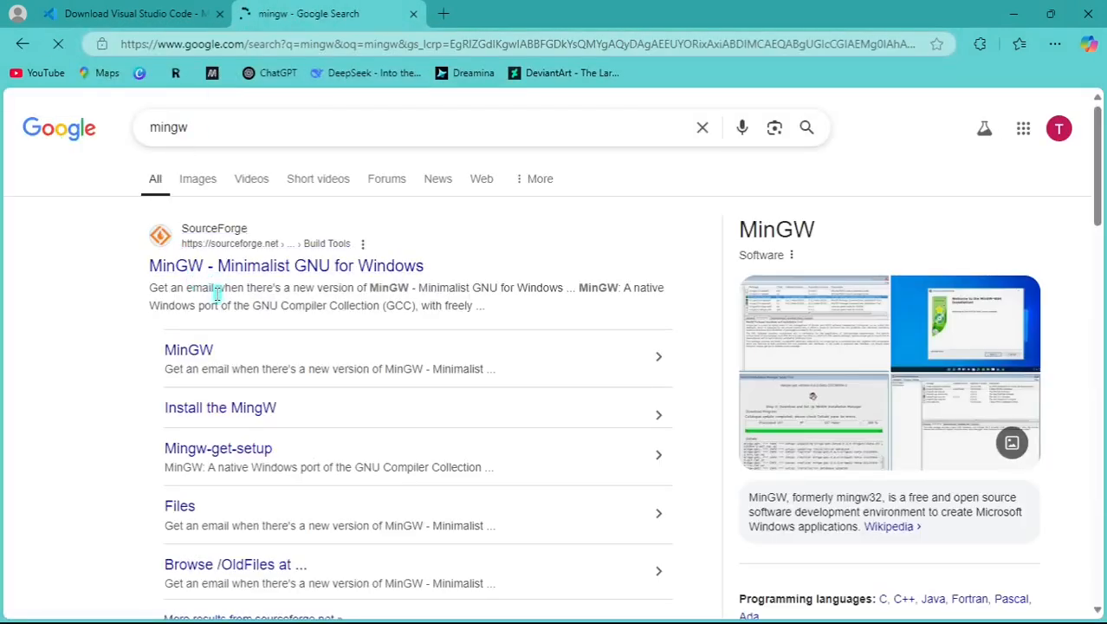
pyautogui.click(275, 265)
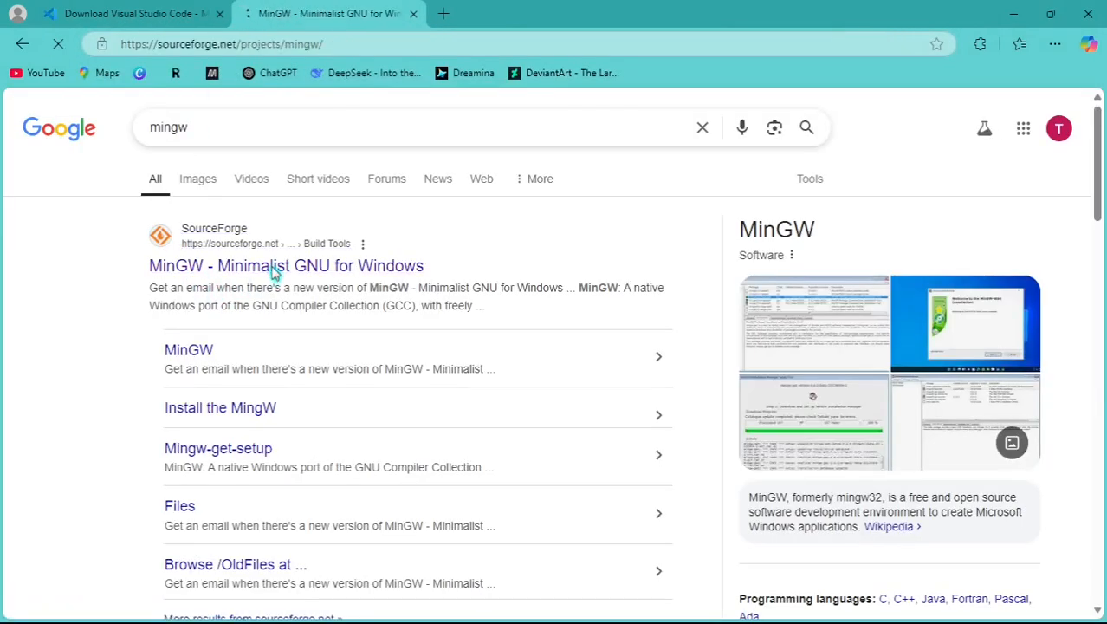
pyautogui.scroll(-3, 259, 346)
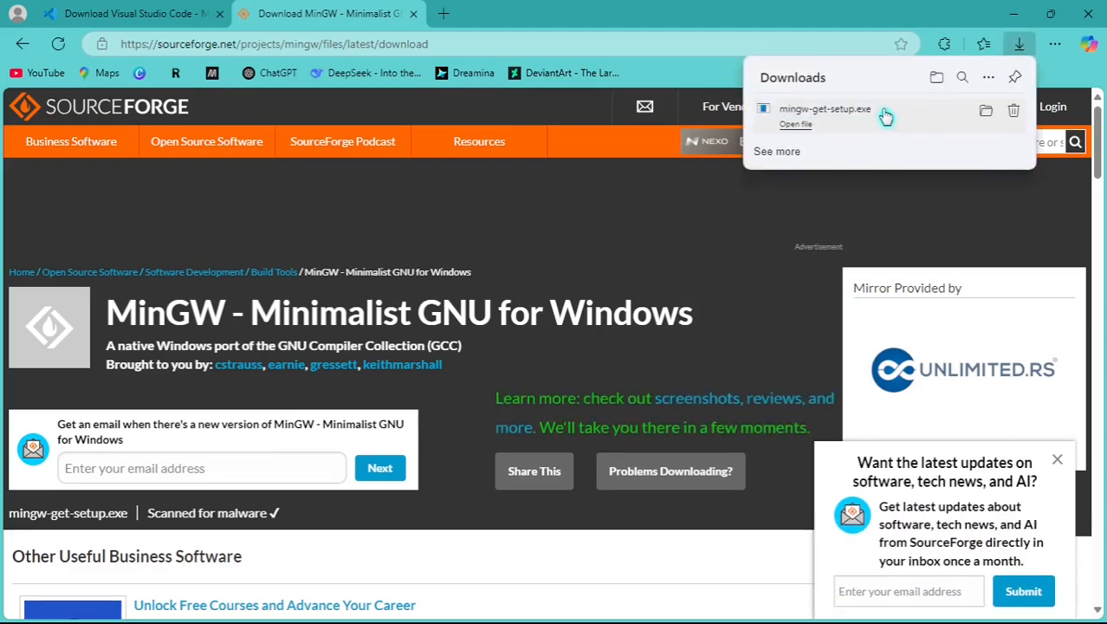
# Step: Run mingw-get-setup.exe, install into C:\MinGW and continue once the catalogue download completes
pyautogui.click(825, 109)
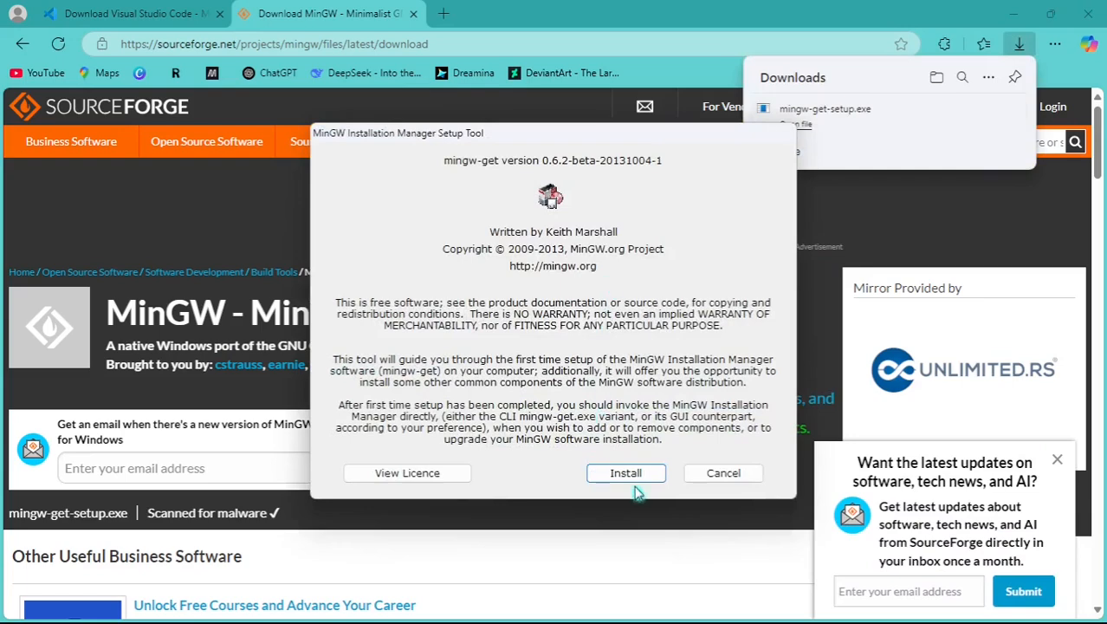
pyautogui.click(626, 472)
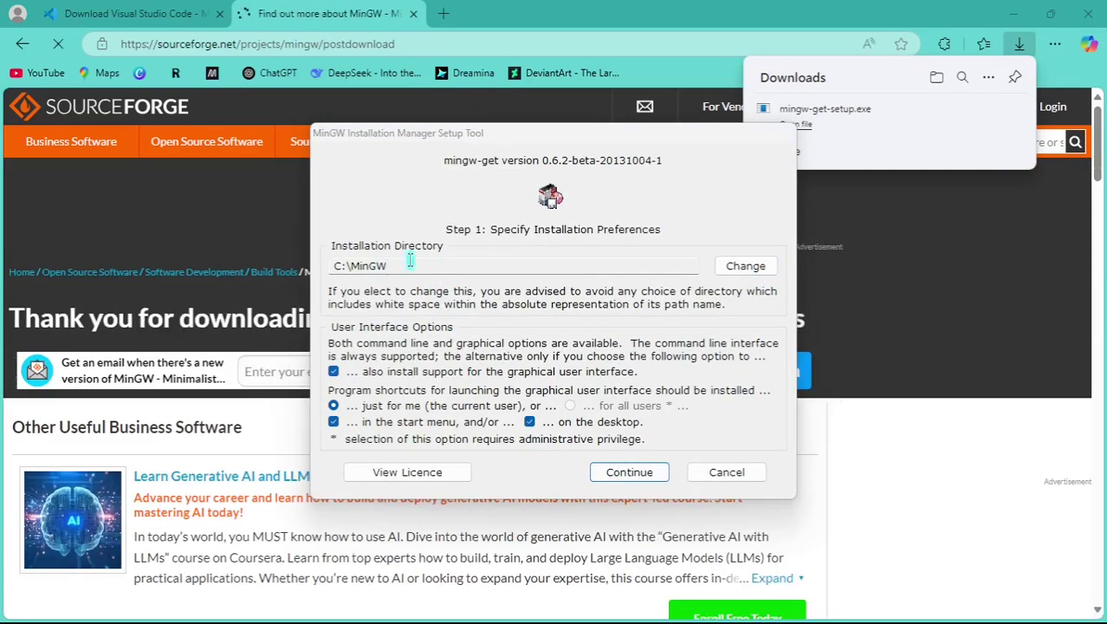
pyautogui.doubleClick(409, 265)
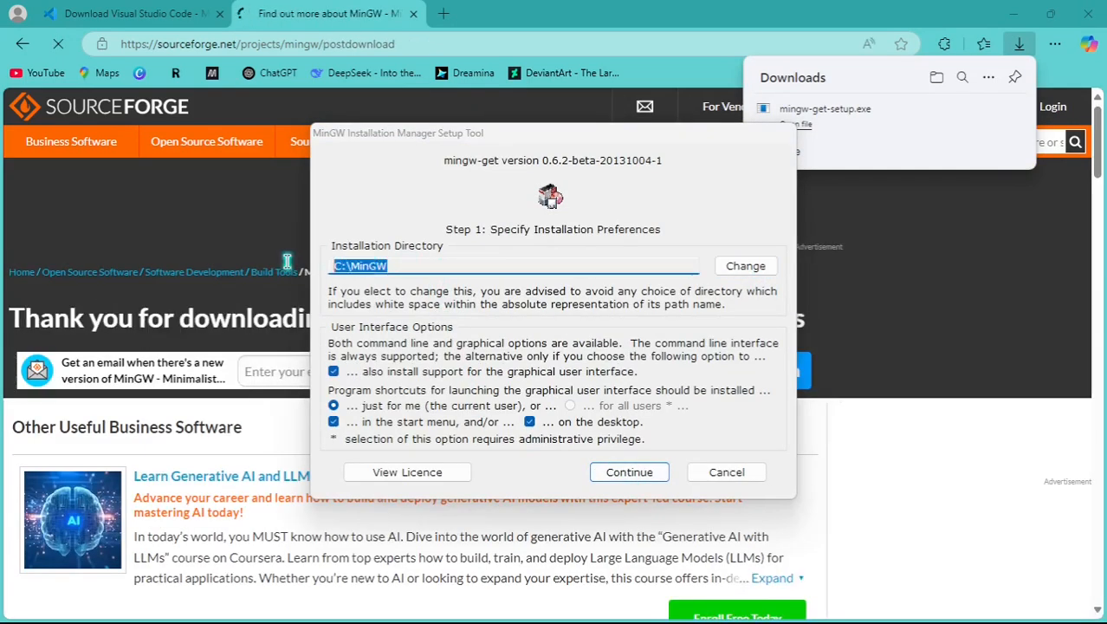
pyautogui.click(628, 472)
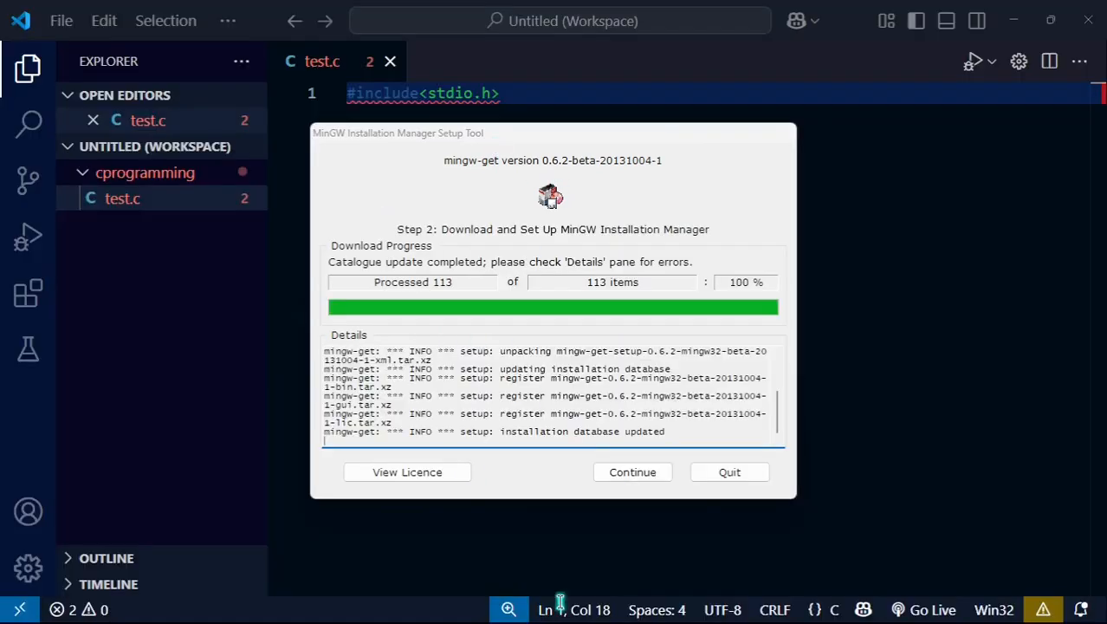
pyautogui.click(632, 472)
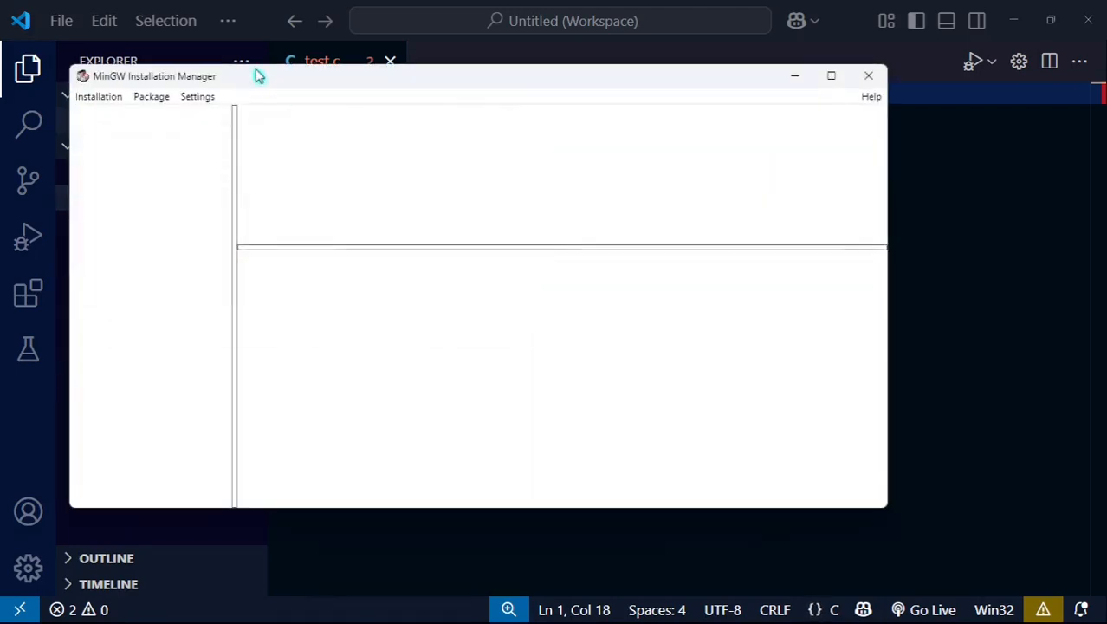
# Step: Mark the mingw32-base and mingw32-gcc-g++ packages for installation
pyautogui.moveTo(269, 82)
pyautogui.mouseDown()
pyautogui.moveTo(324, 136)
pyautogui.moveTo(340, 129)
pyautogui.mouseUp()
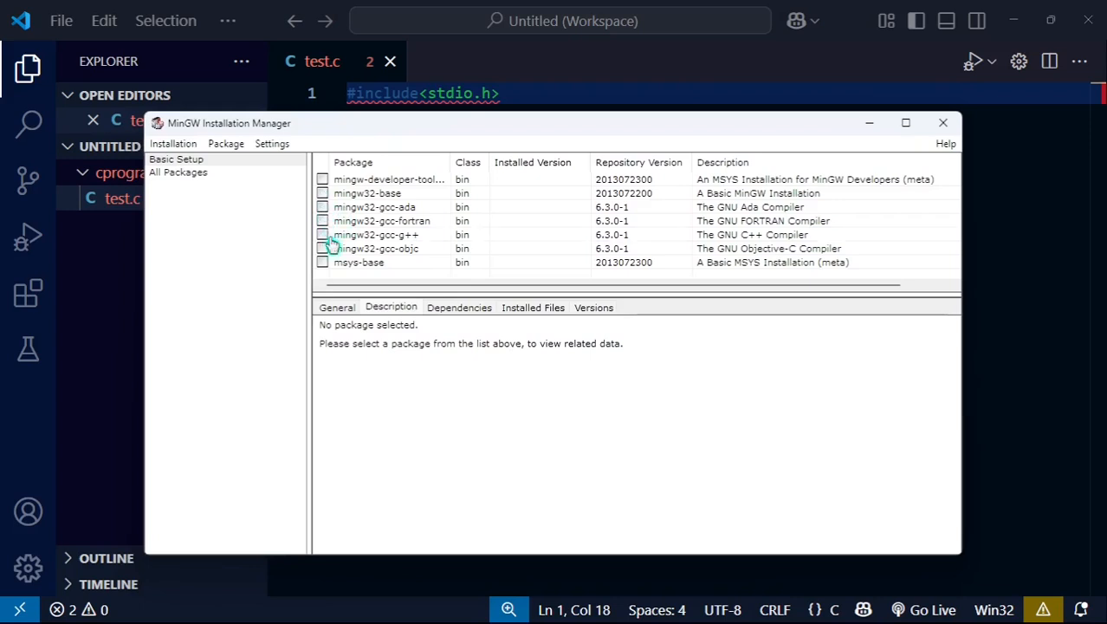
pyautogui.click(322, 193)
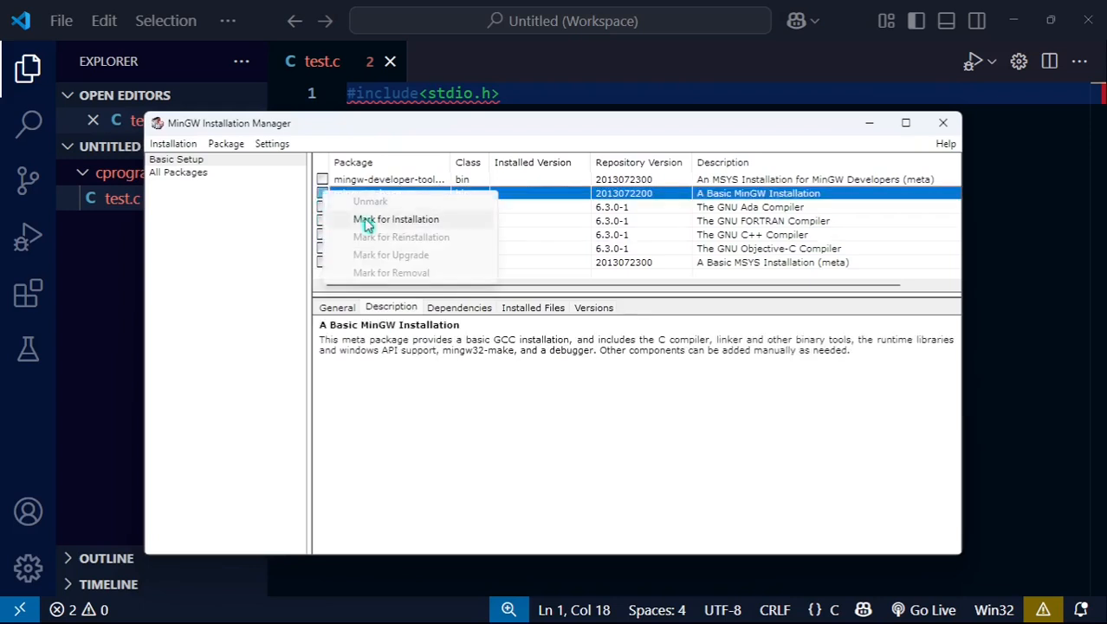
pyautogui.click(396, 219)
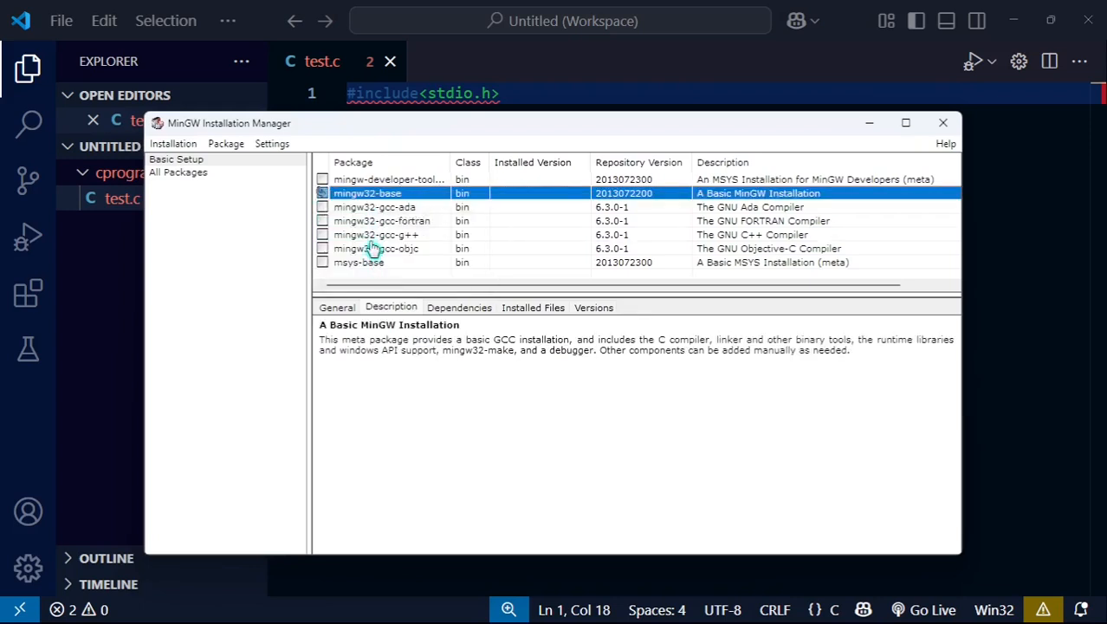
pyautogui.rightClick(323, 234)
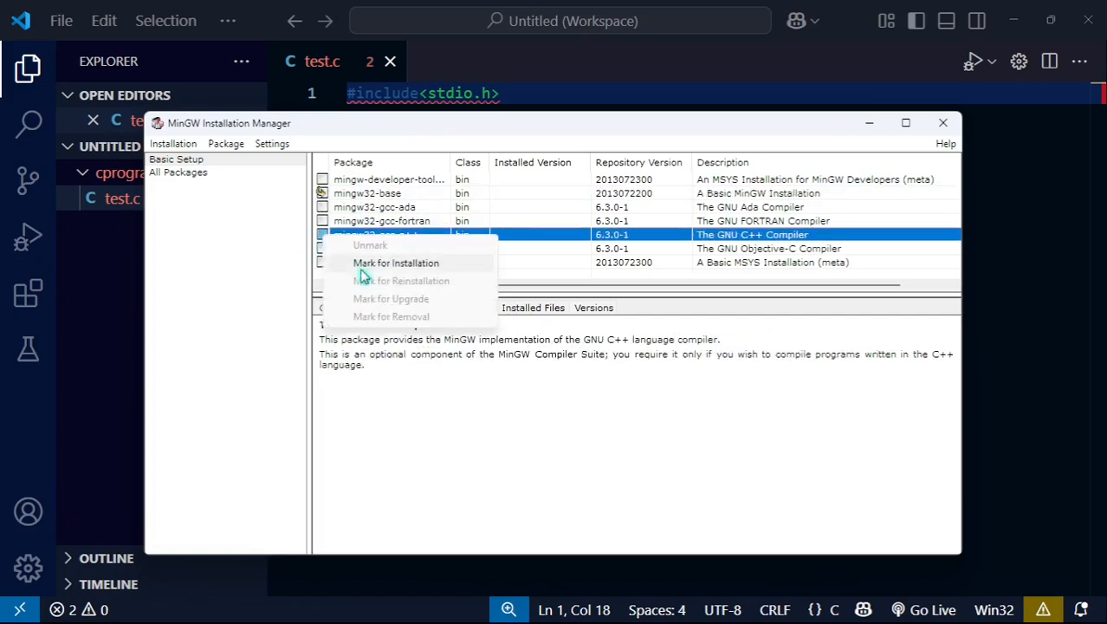
pyautogui.click(395, 263)
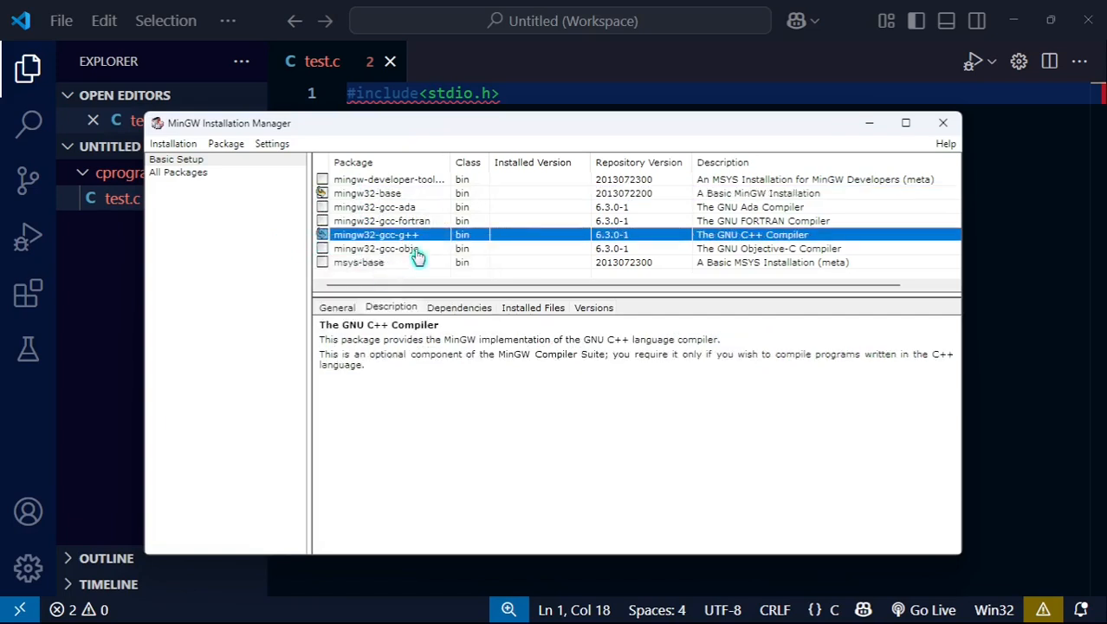
# Step: Apply the scheduled changes via Installation > Apply Changes and close the finished report
pyautogui.click(172, 144)
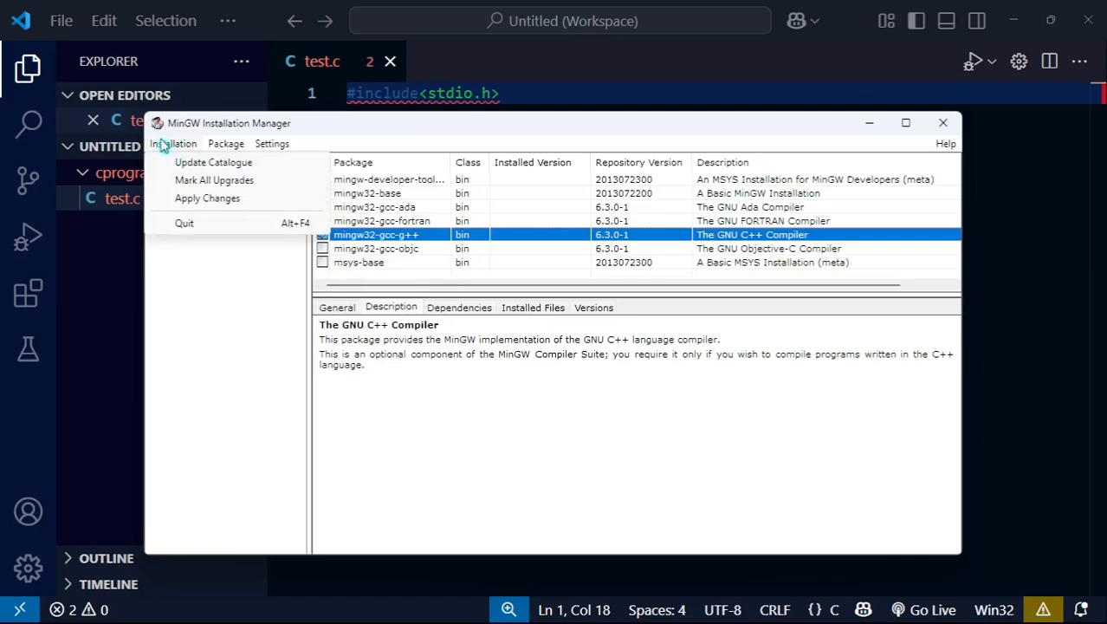
pyautogui.click(207, 199)
pyautogui.click(464, 228)
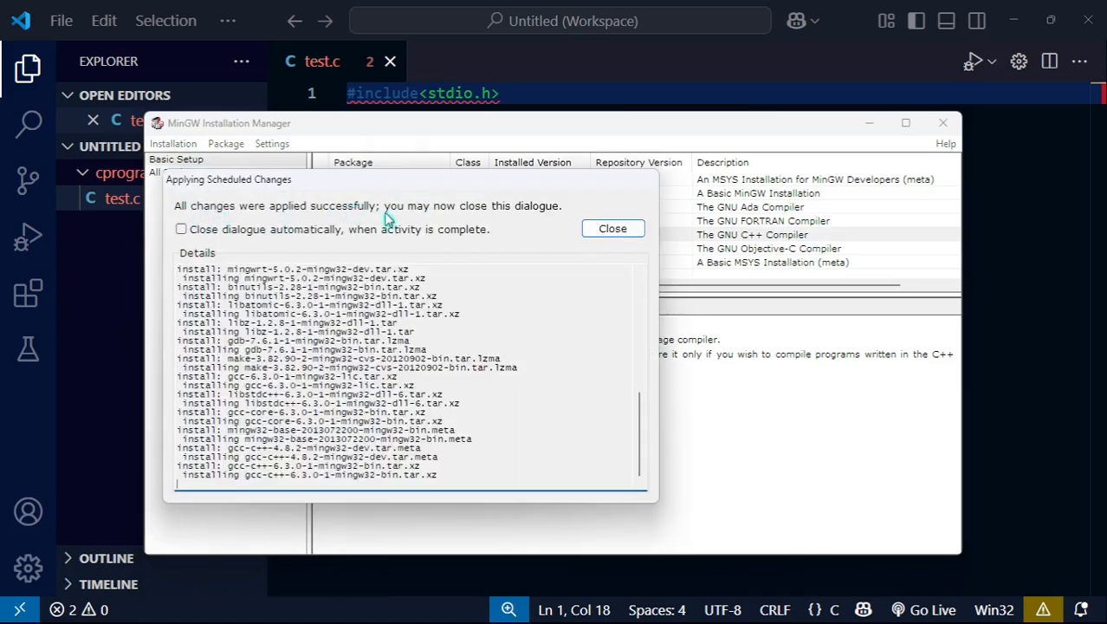
pyautogui.click(612, 229)
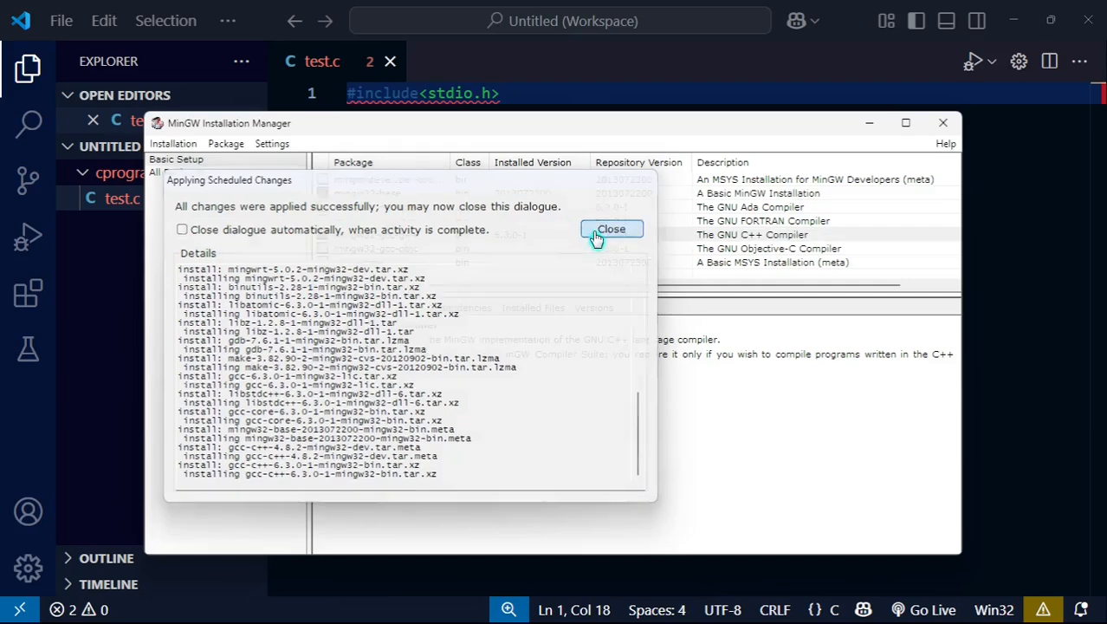
# Step: Close the MinGW manager, restart Visual Studio Code and return to test.c with no problems reported
pyautogui.click(943, 122)
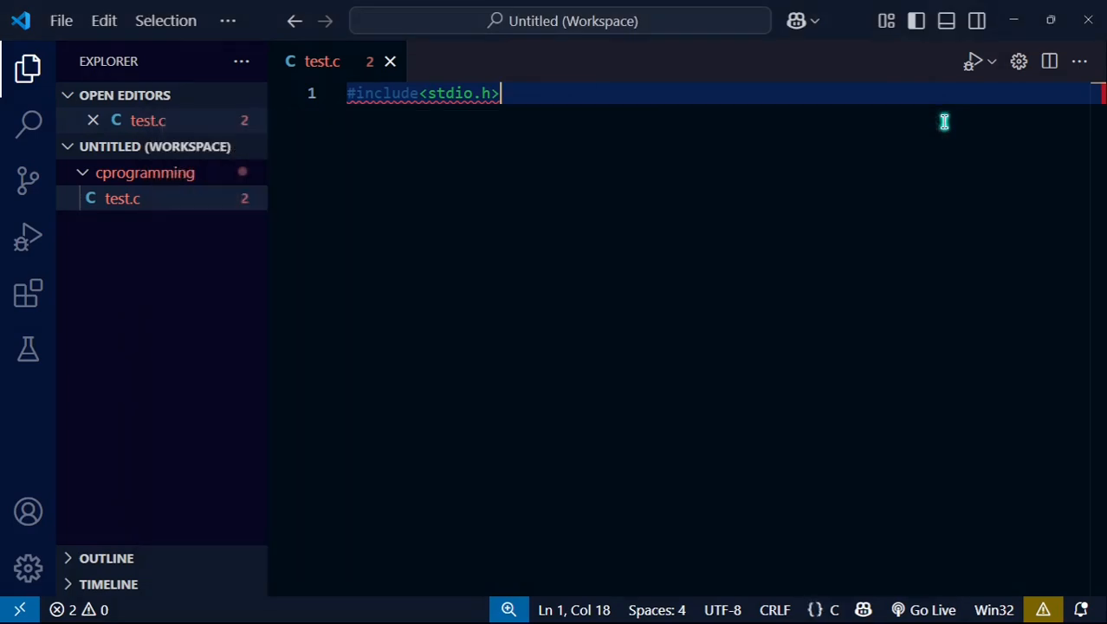
pyautogui.click(174, 303)
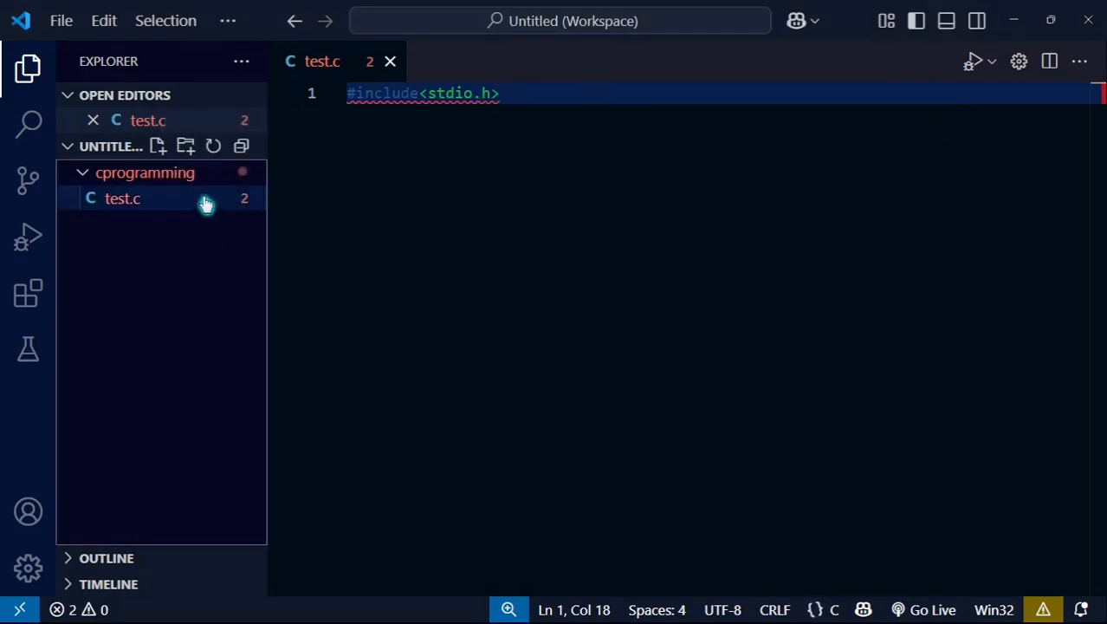
pyautogui.click(1090, 20)
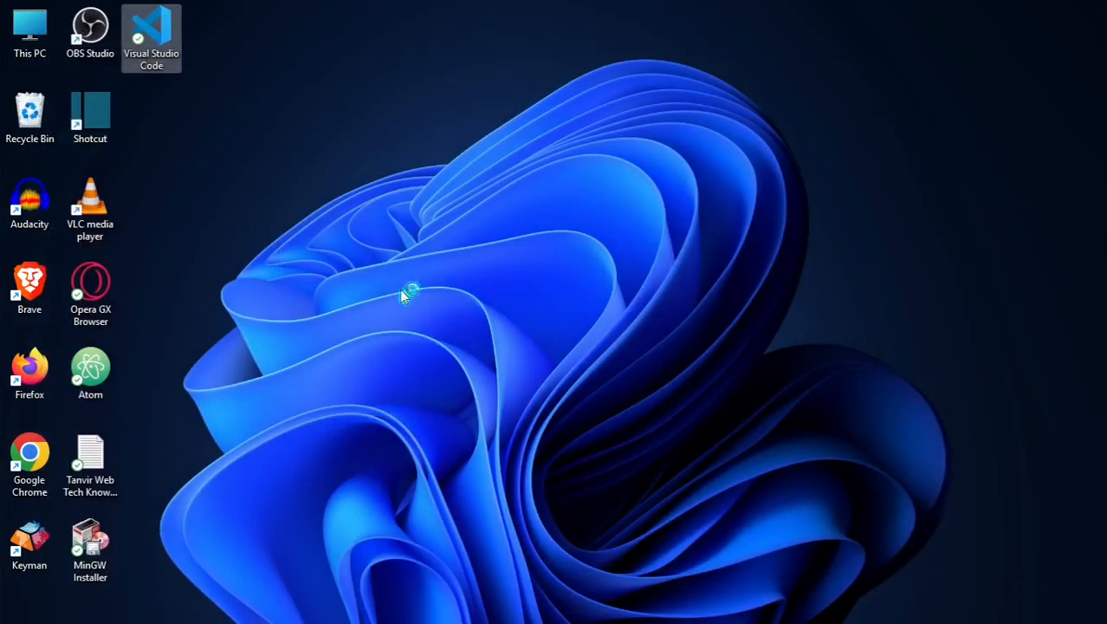
pyautogui.doubleClick(151, 36)
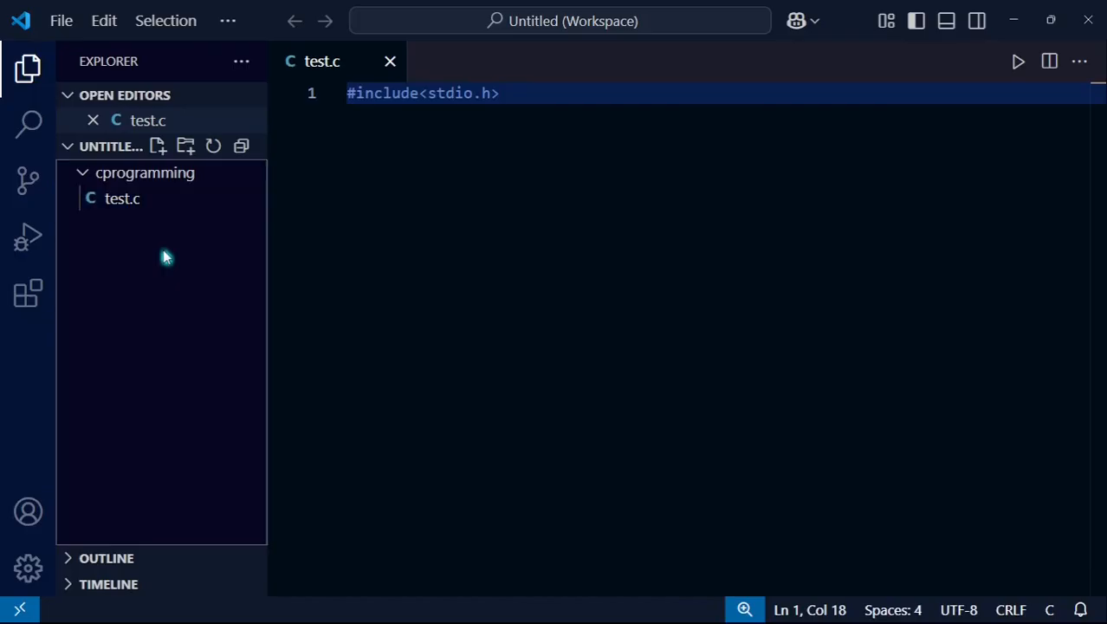
pyautogui.click(134, 199)
pyautogui.click(522, 111)
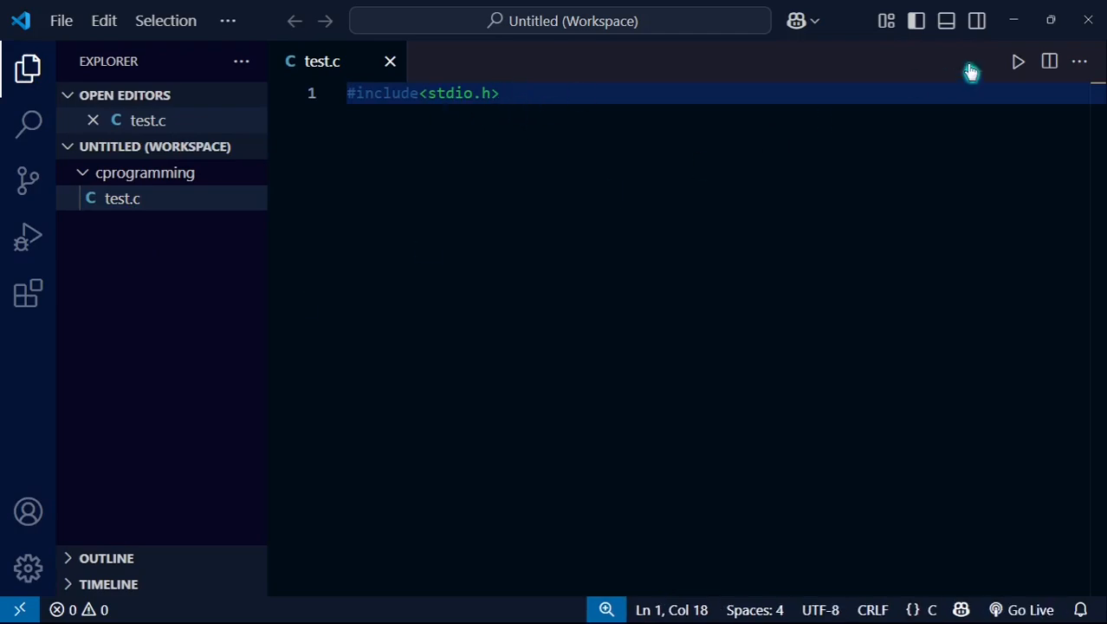
# Step: Minimize the editor, refresh the desktop and search Start for 'envi' to reach the environment variables setting
pyautogui.click(1014, 20)
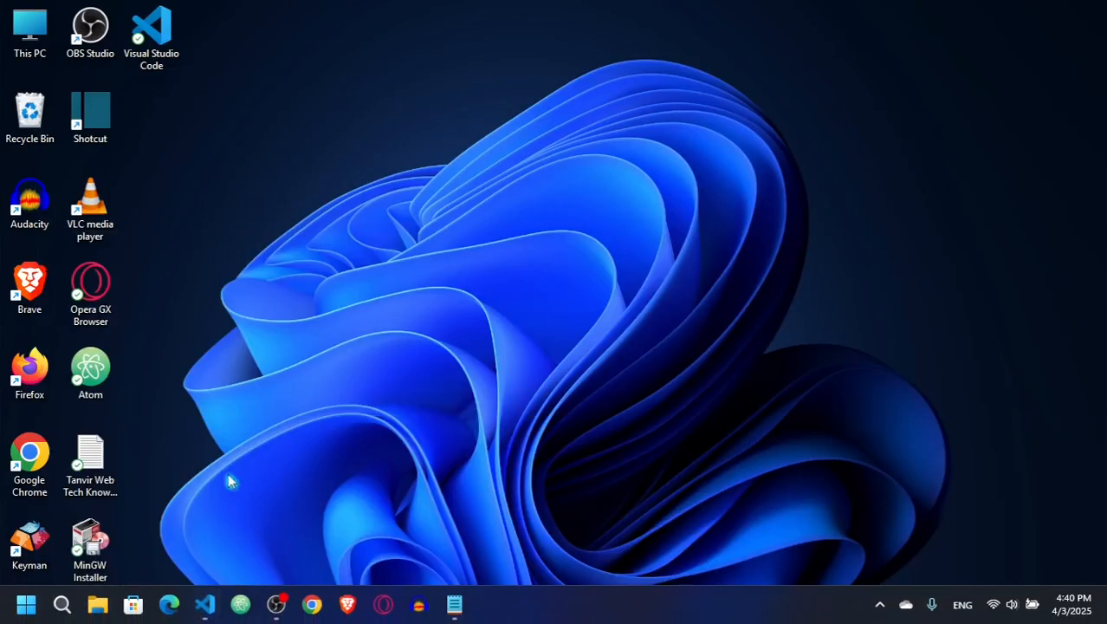
pyautogui.rightClick(266, 137)
pyautogui.click(320, 205)
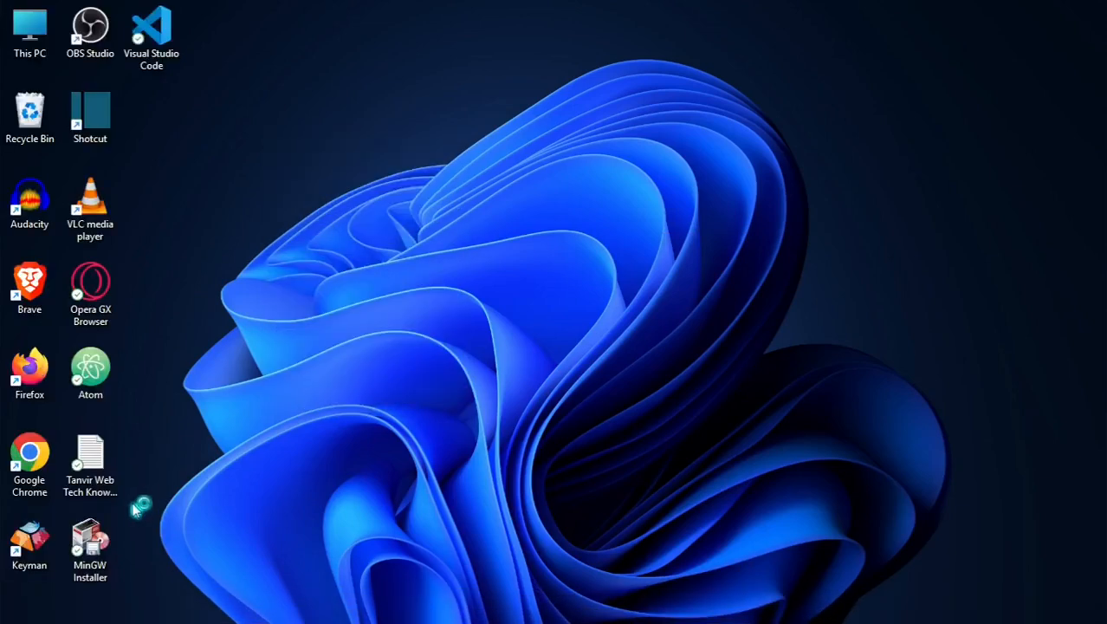
pyautogui.press('super')
pyautogui.write('e')
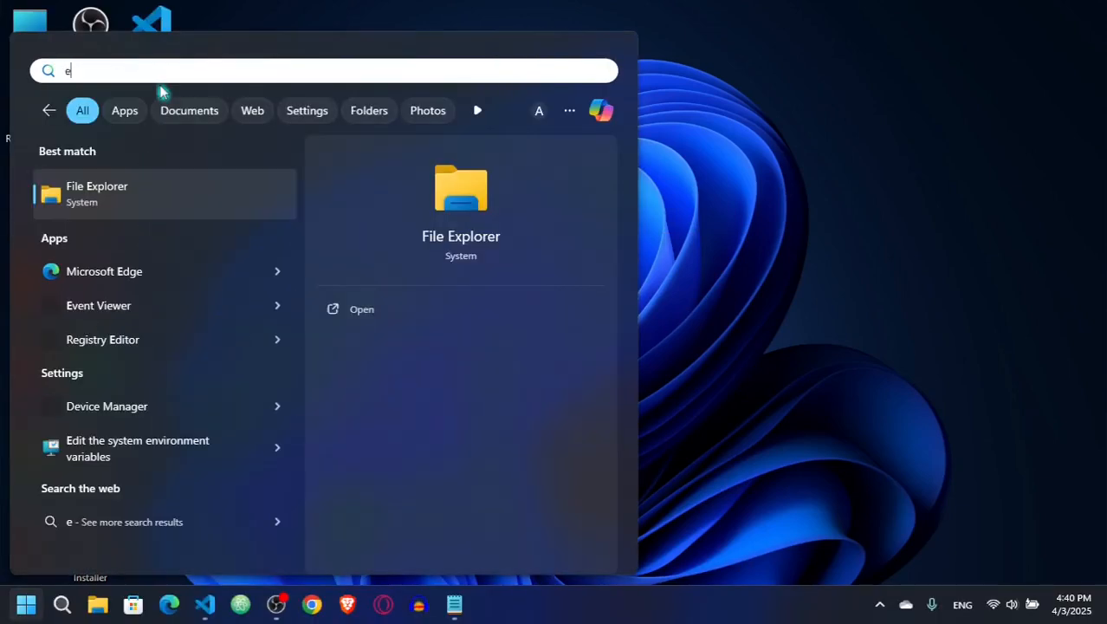
pyautogui.write('nvi')
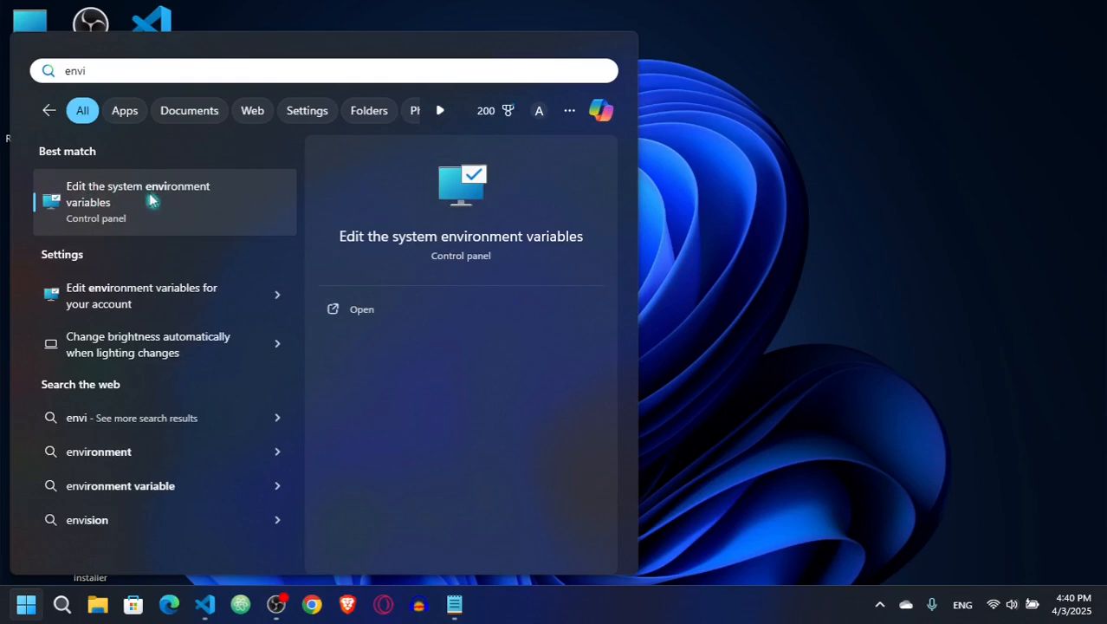
# Step: From System Properties open Environment Variables and edit the system Path variable
pyautogui.click(122, 202)
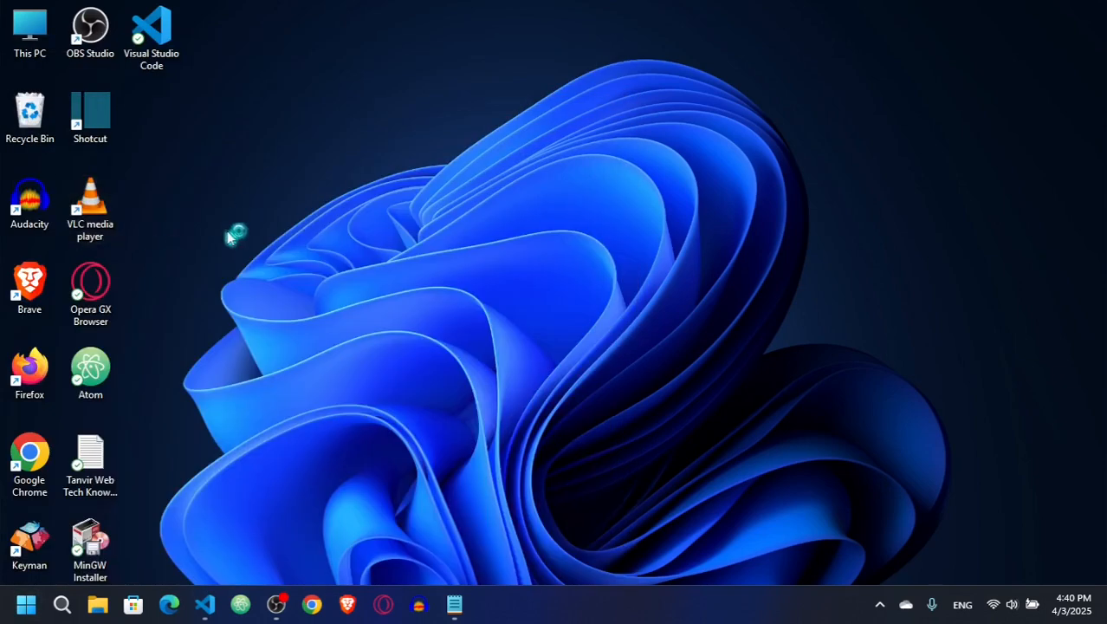
pyautogui.moveTo(284, 121); pyautogui.dragTo(323, 114)
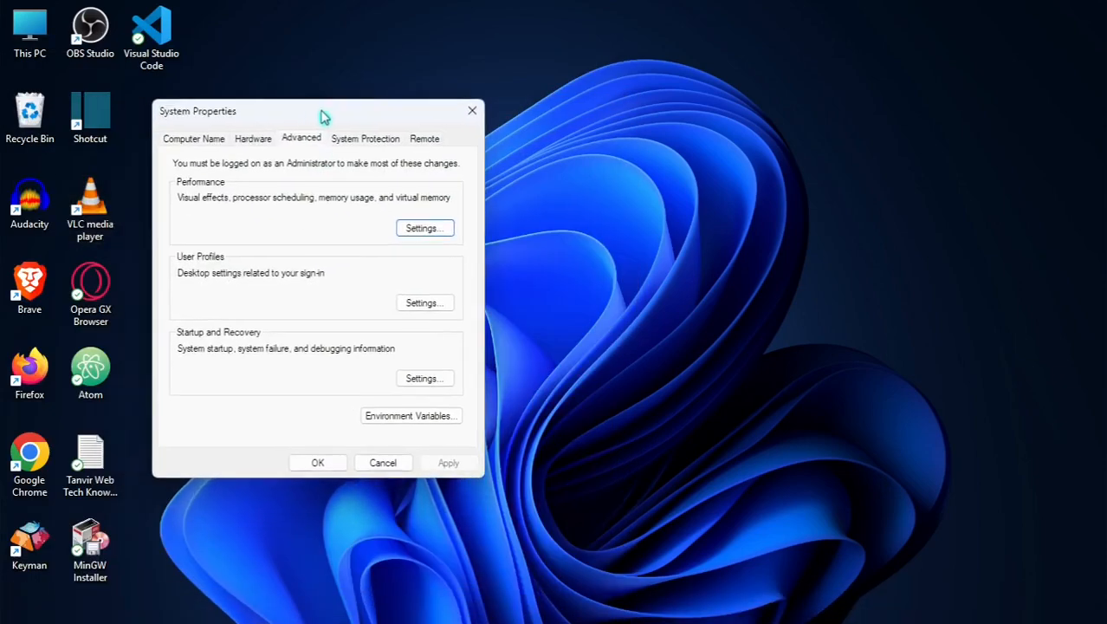
pyautogui.click(411, 417)
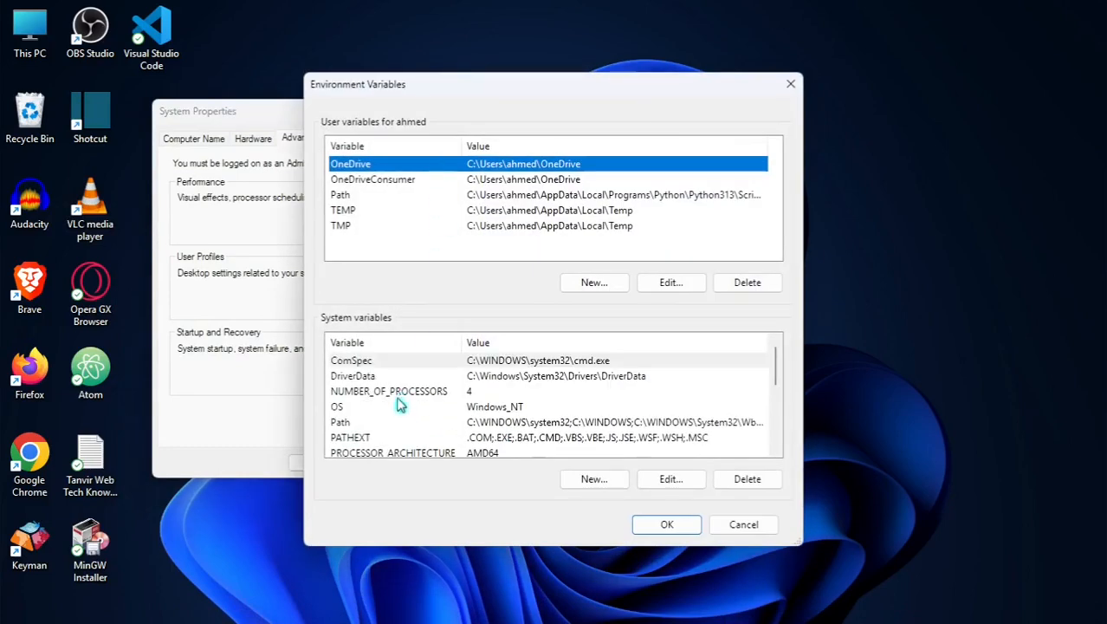
pyautogui.click(364, 423)
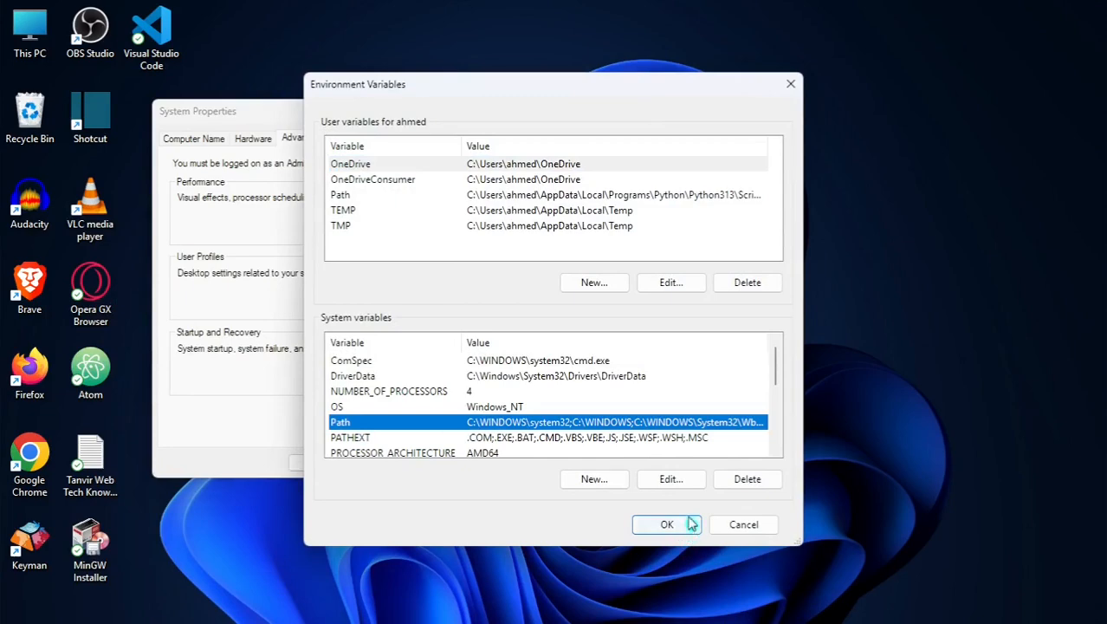
pyautogui.click(670, 478)
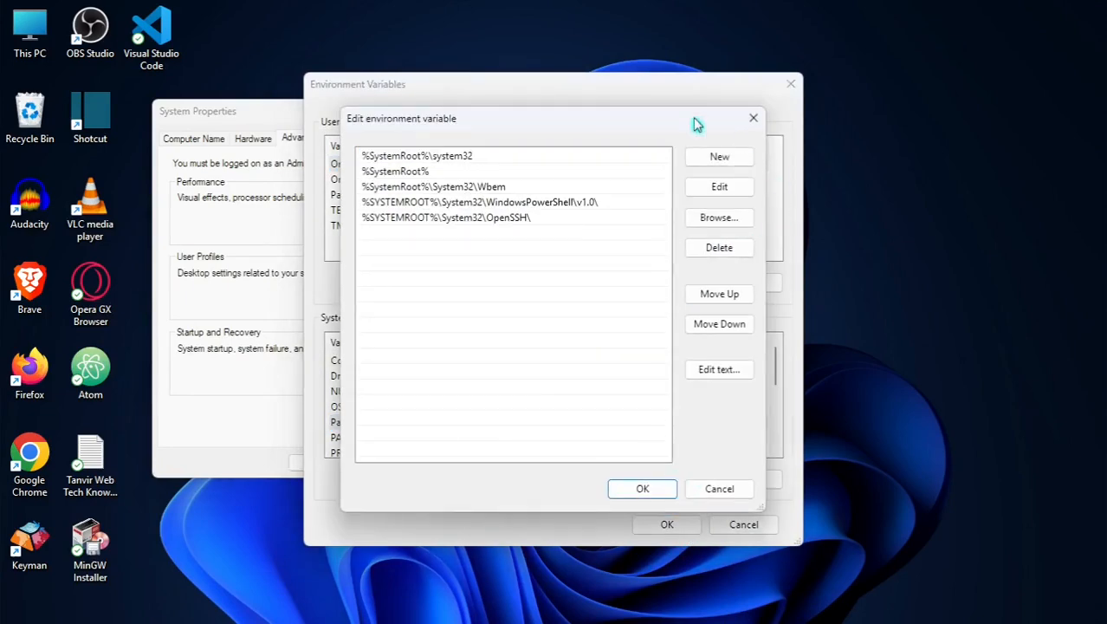
# Step: Try adding a new Path entry, then cancel the empty entry
pyautogui.moveTo(697, 121); pyautogui.dragTo(687, 245)
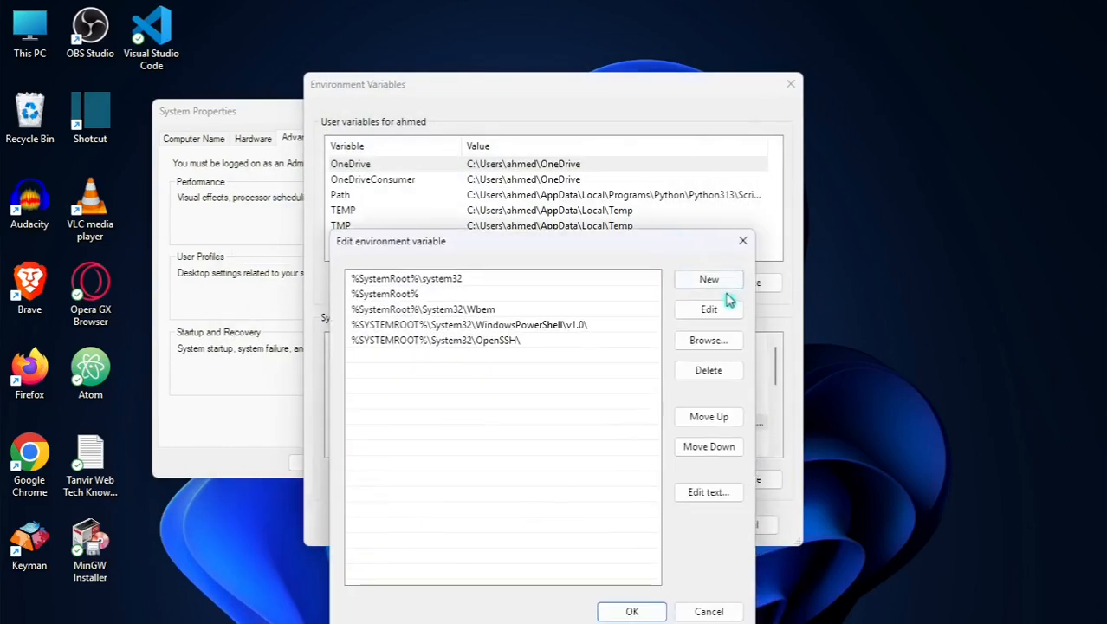
pyautogui.click(708, 278)
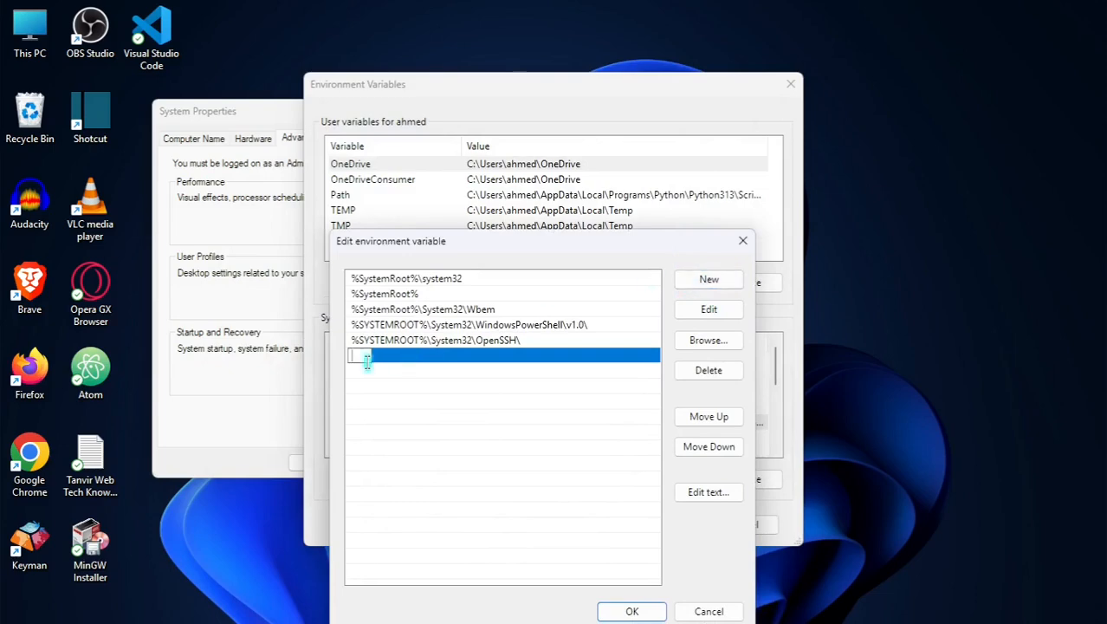
pyautogui.click(465, 375)
pyautogui.moveTo(503, 249); pyautogui.dragTo(529, 135)
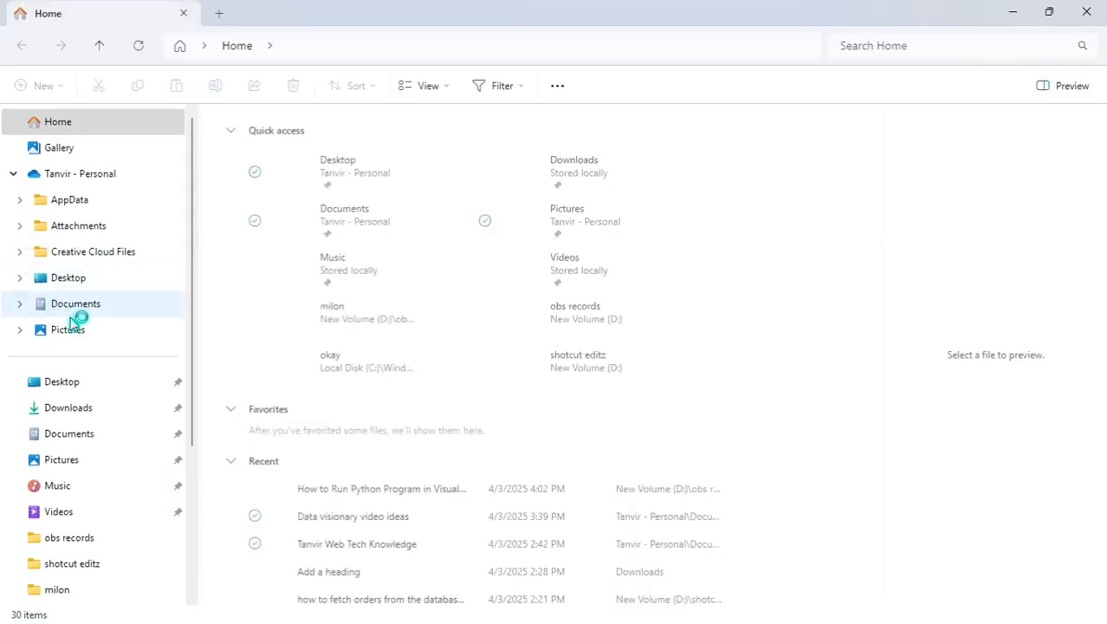
pyautogui.scroll(-3, 74, 319)
# Step: Browse File Explorer from This PC to C:\MinGW\bin
pyautogui.click(60, 454)
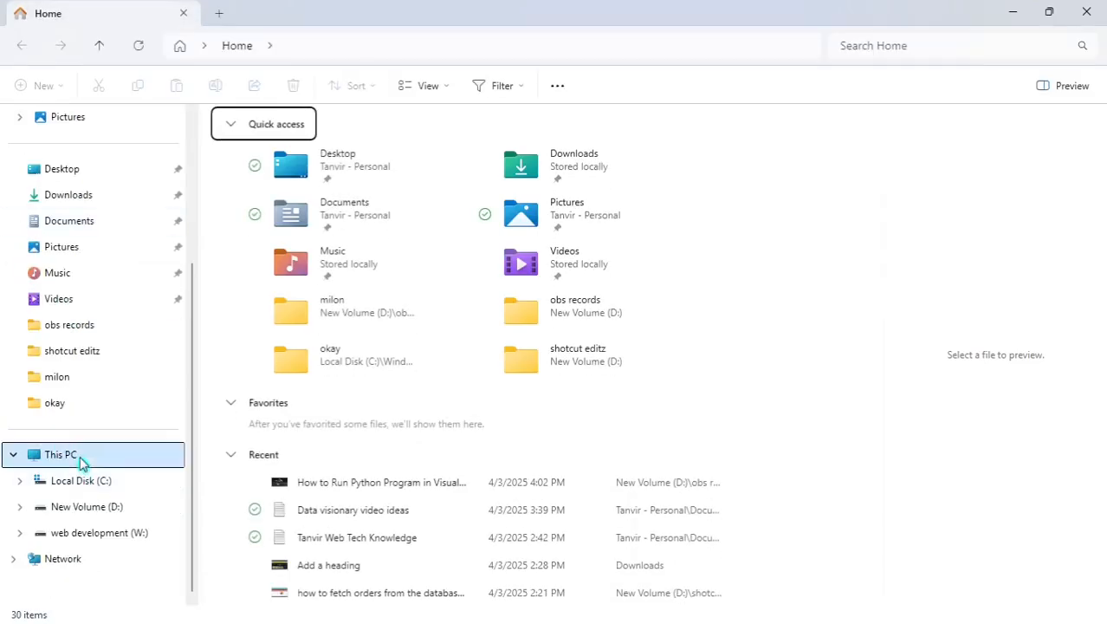
pyautogui.doubleClick(311, 163)
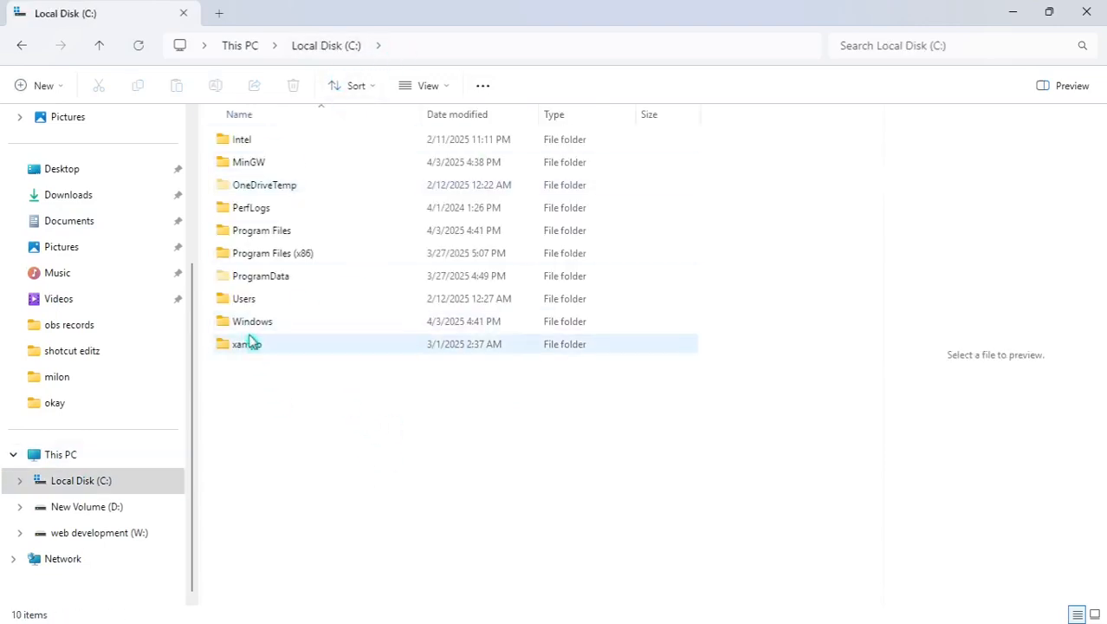
pyautogui.doubleClick(296, 165)
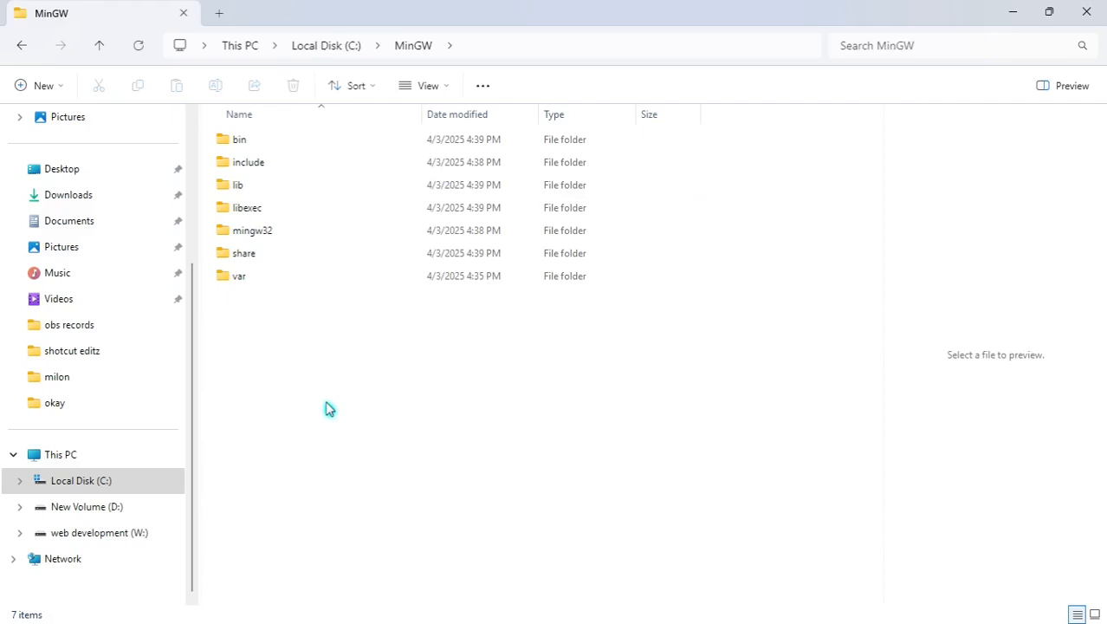
pyautogui.click(246, 143)
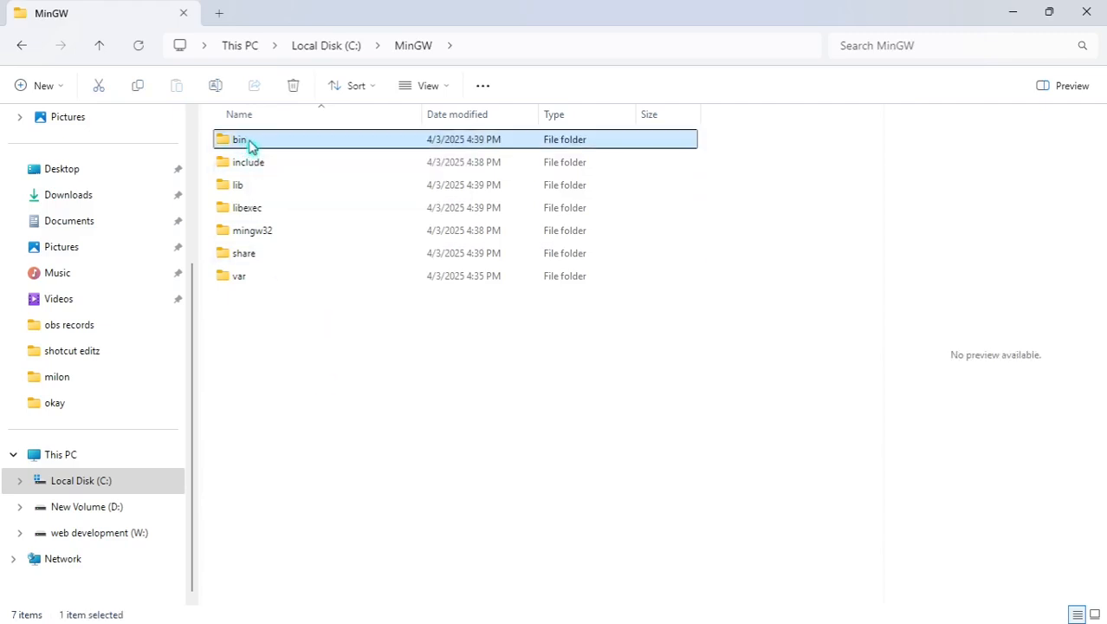
pyautogui.doubleClick(251, 144)
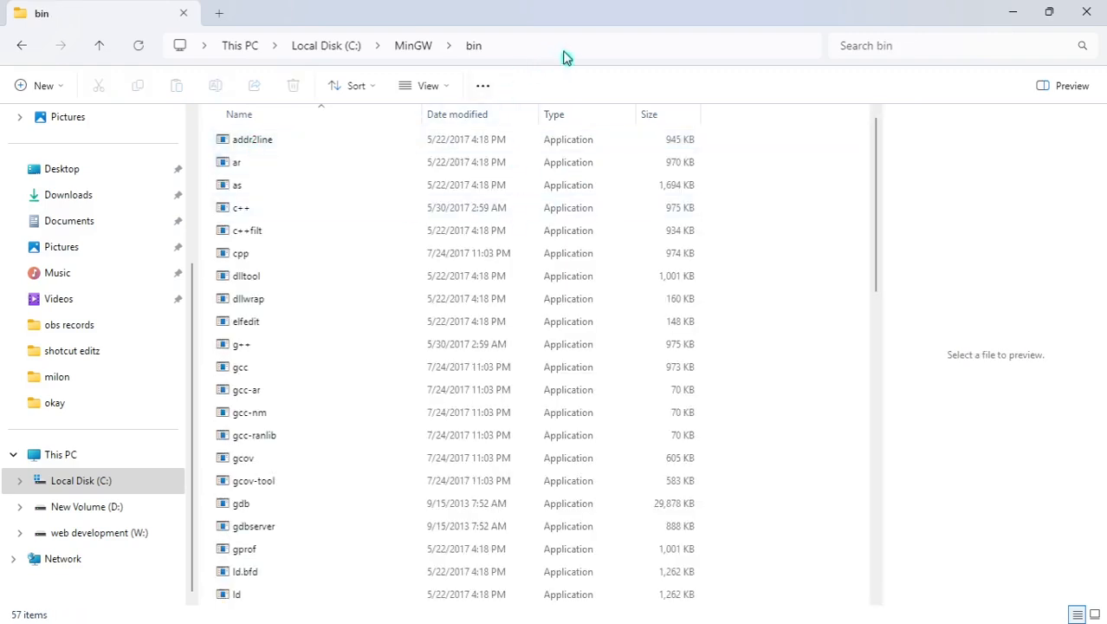
# Step: Copy the C:\MinGW\bin path from the address bar and close File Explorer
pyautogui.click(663, 50)
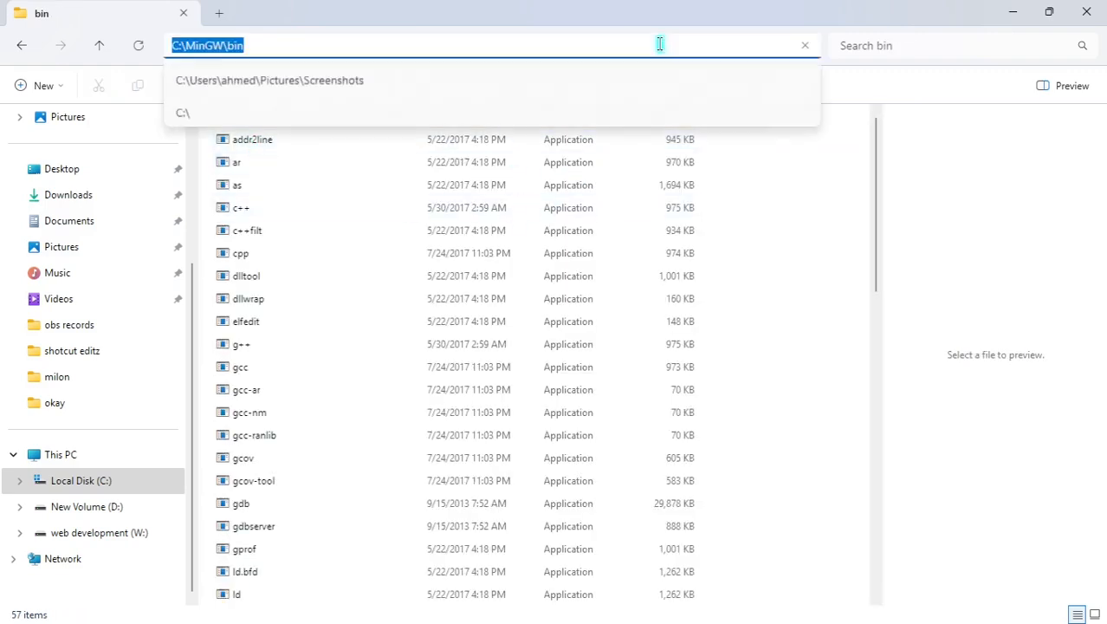
pyautogui.rightClick(210, 47)
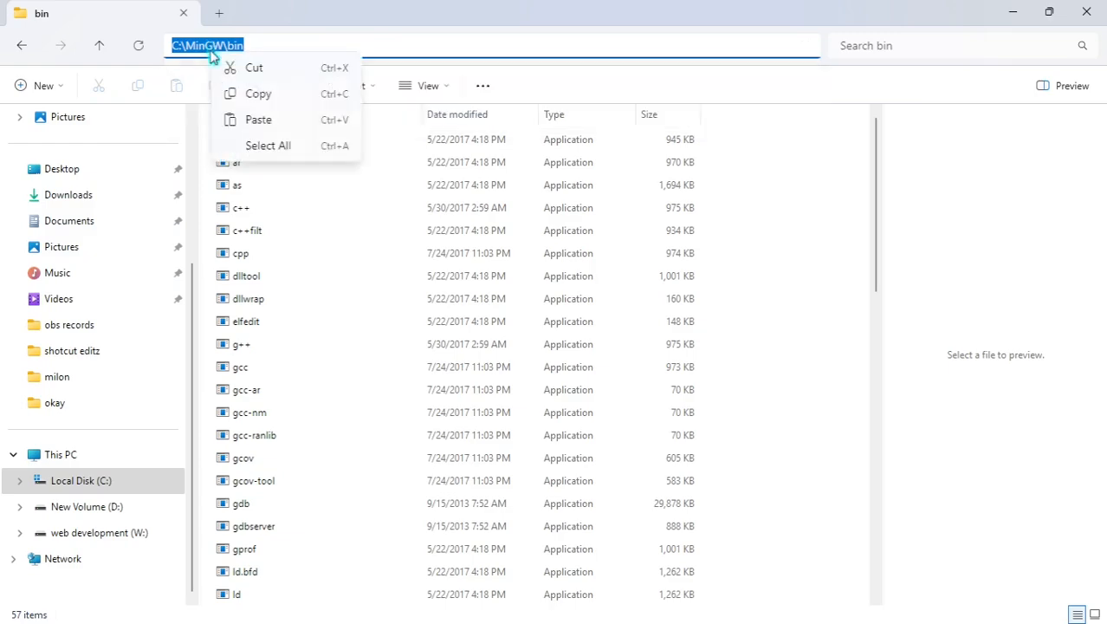
pyautogui.click(259, 98)
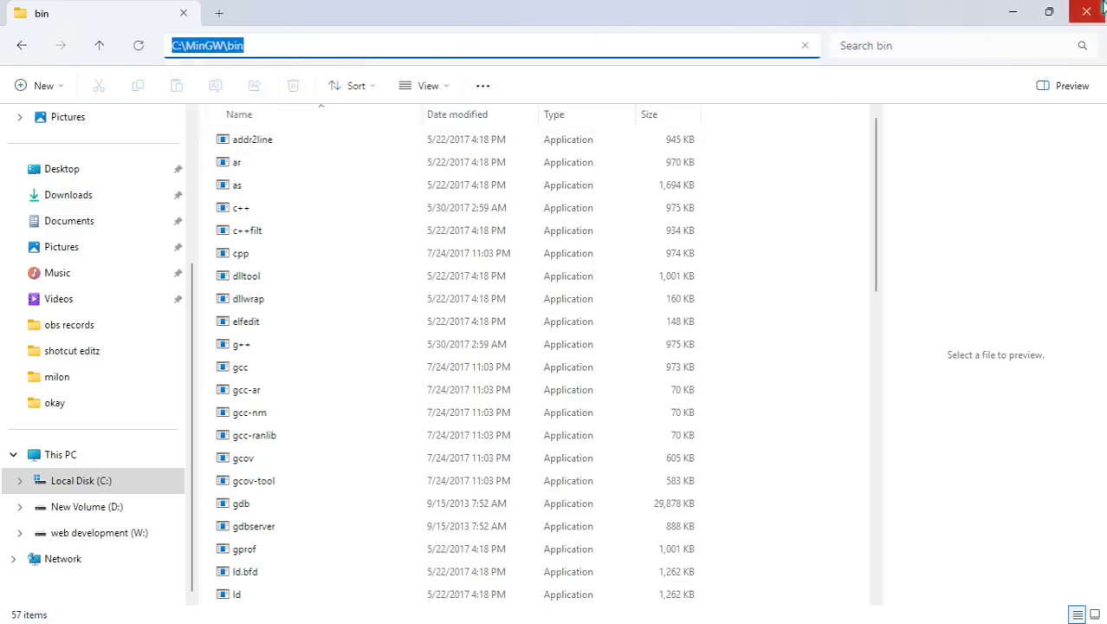
pyautogui.click(1087, 11)
# Step: Add a new Path entry and paste C:\MinGW\bin into it
pyautogui.click(741, 165)
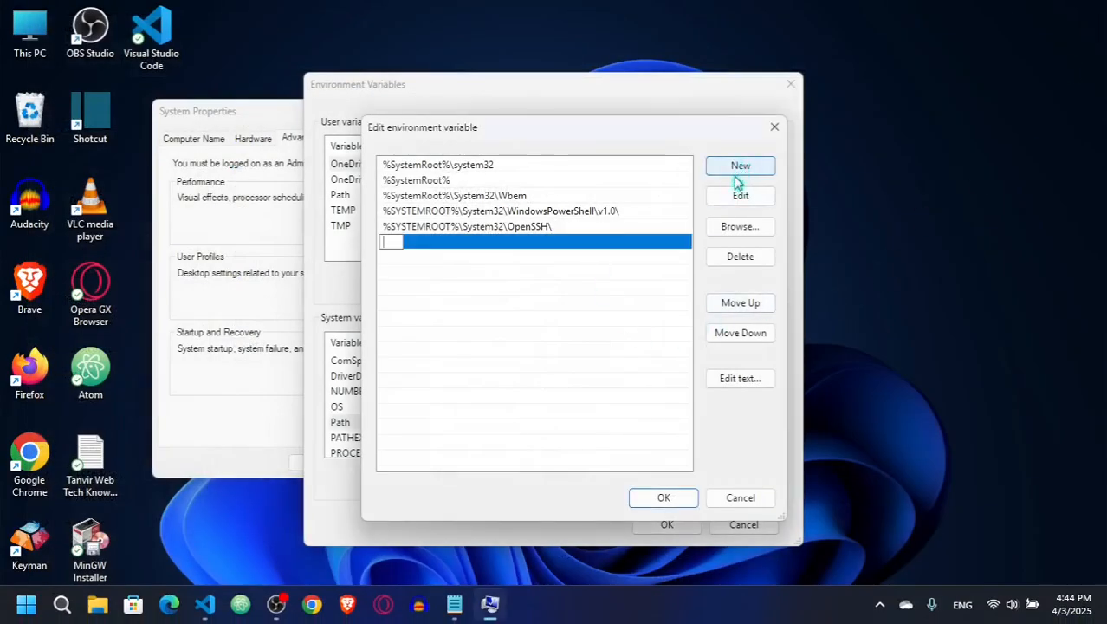
pyautogui.rightClick(399, 242)
pyautogui.click(431, 313)
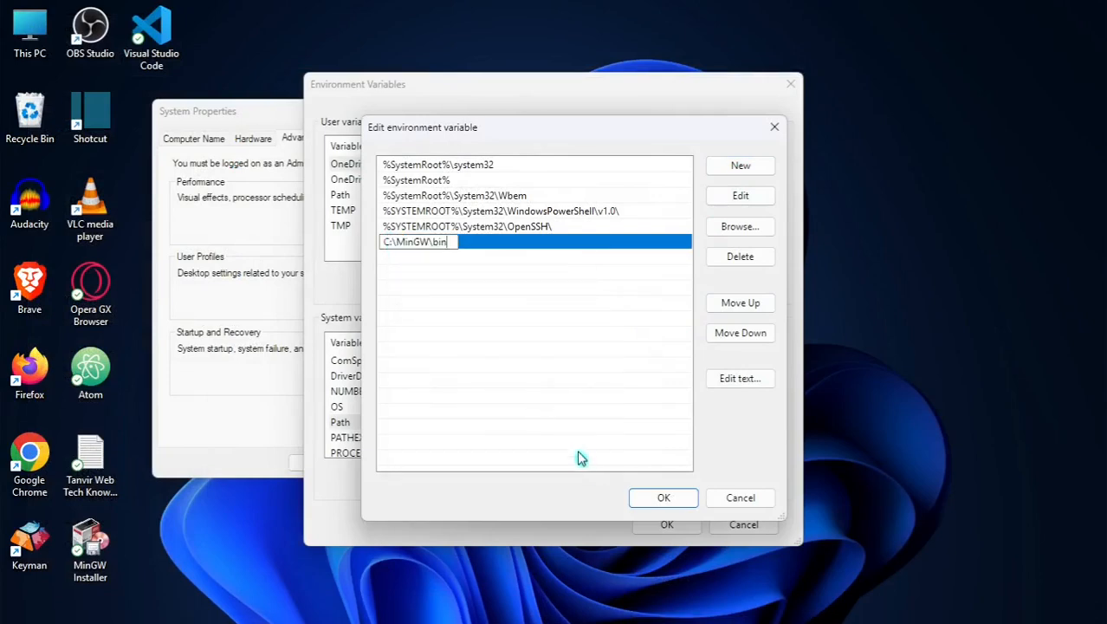
# Step: Confirm the Path edit, the Environment Variables and System Properties dialogs
pyautogui.click(663, 497)
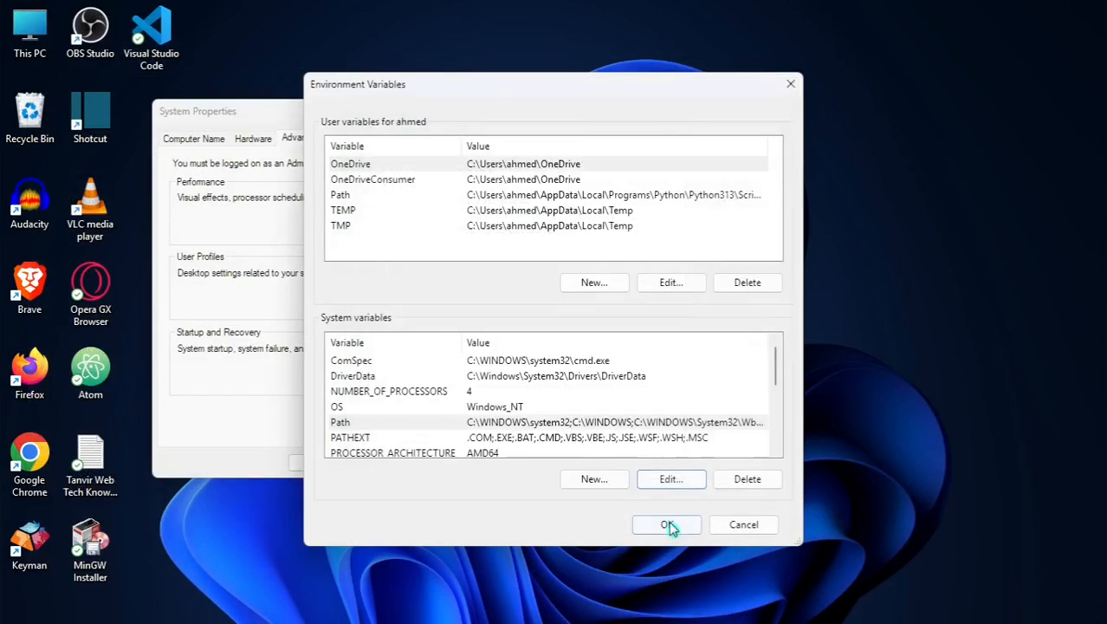
pyautogui.click(667, 524)
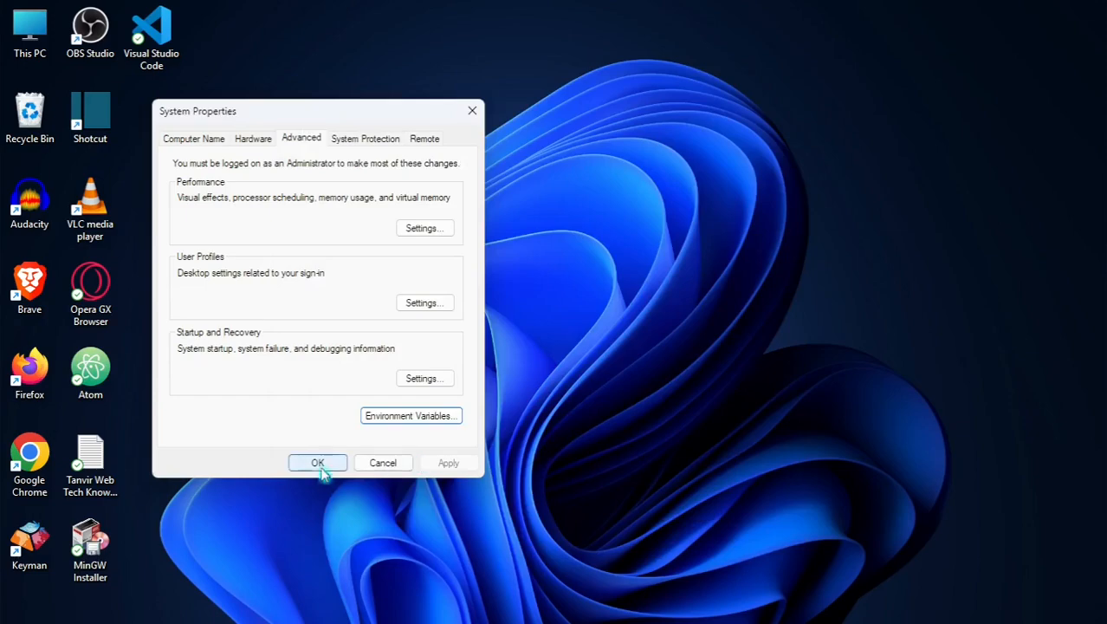
pyautogui.click(323, 470)
pyautogui.moveTo(203, 617)
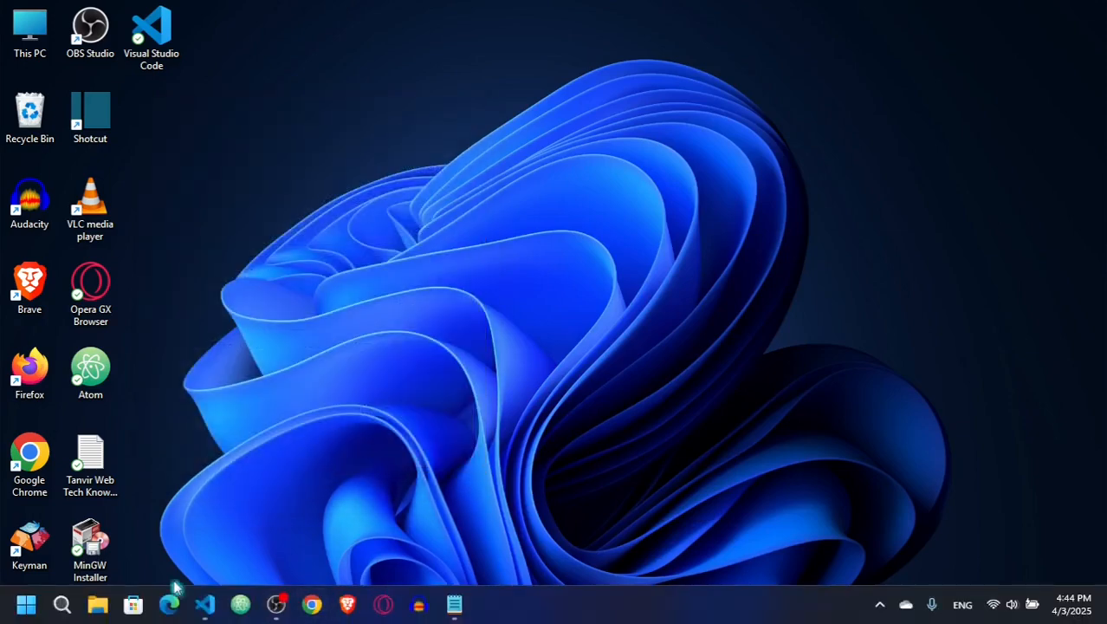
# Step: Close Visual Studio Code and relaunch it from the desktop icon
pyautogui.click(205, 604)
pyautogui.click(1092, 16)
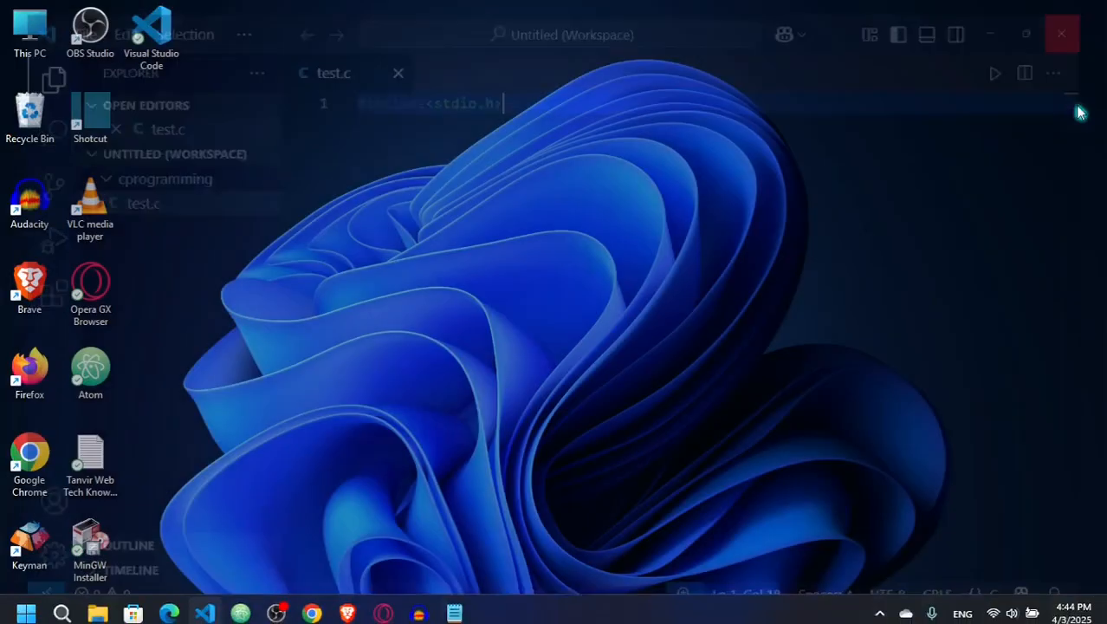
pyautogui.doubleClick(152, 35)
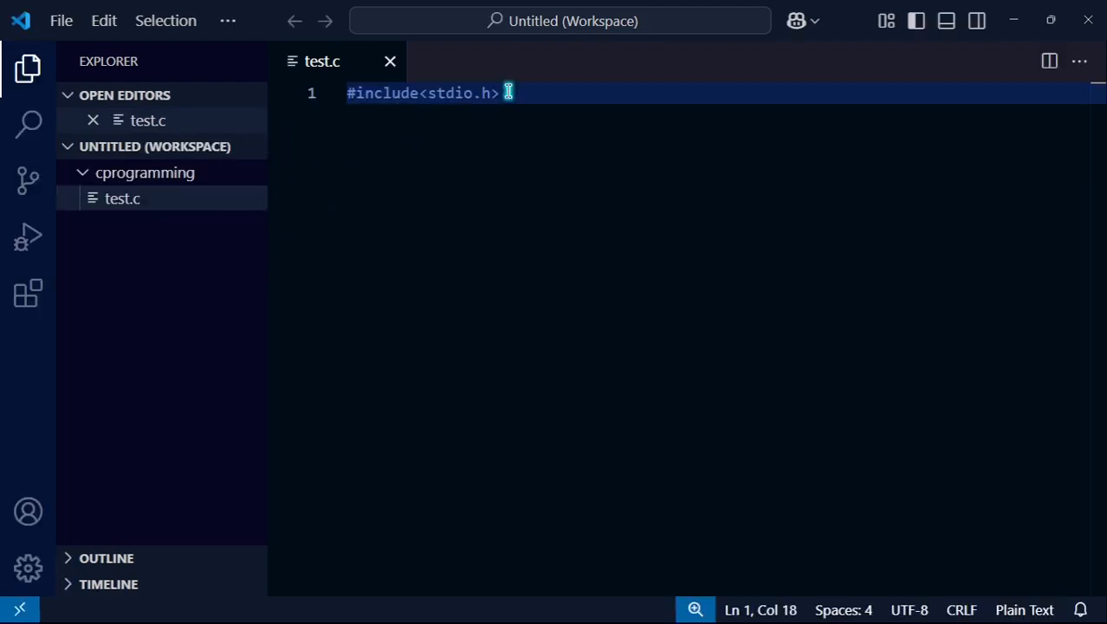
# Step: Write int main(){ printf("HELLO WORLD!"); } below #include in test.c and save
pyautogui.press('Return')
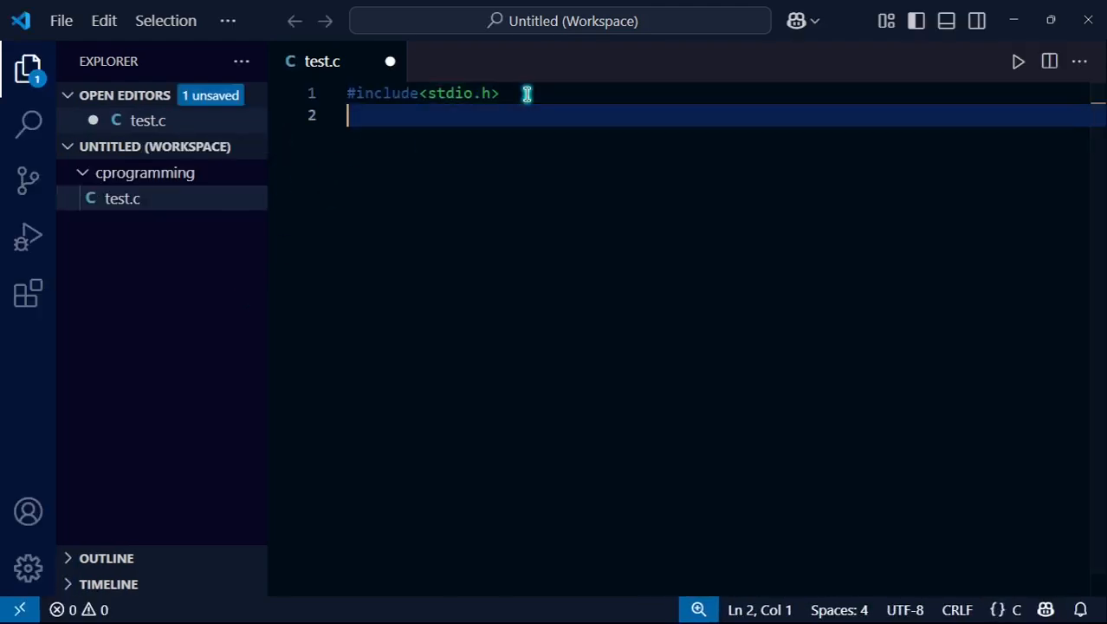
pyautogui.write('int')
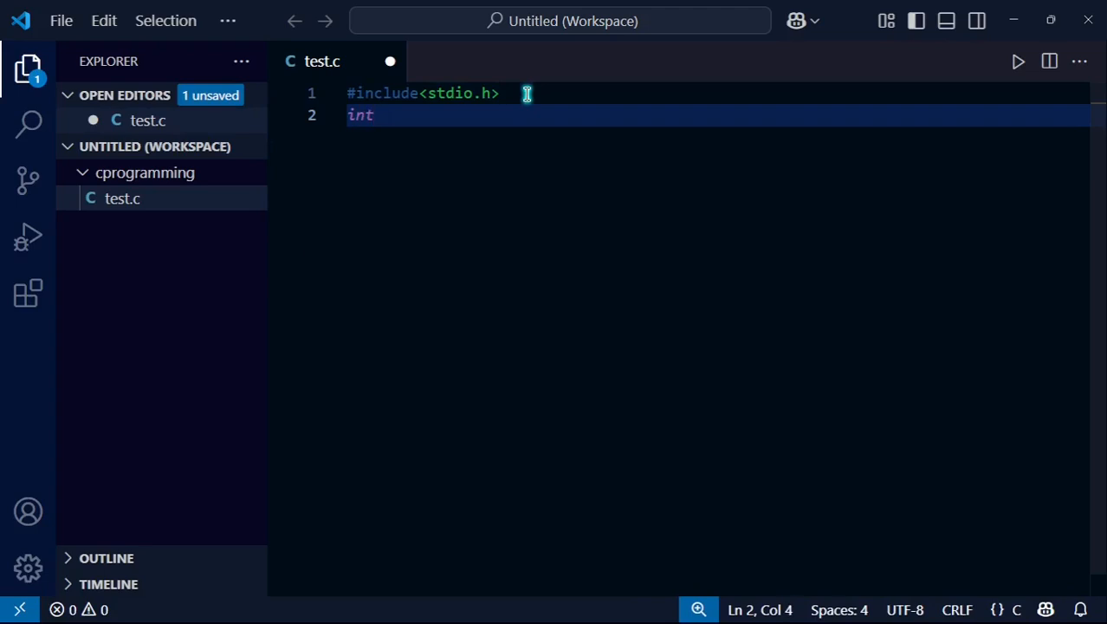
pyautogui.write(' main(0')
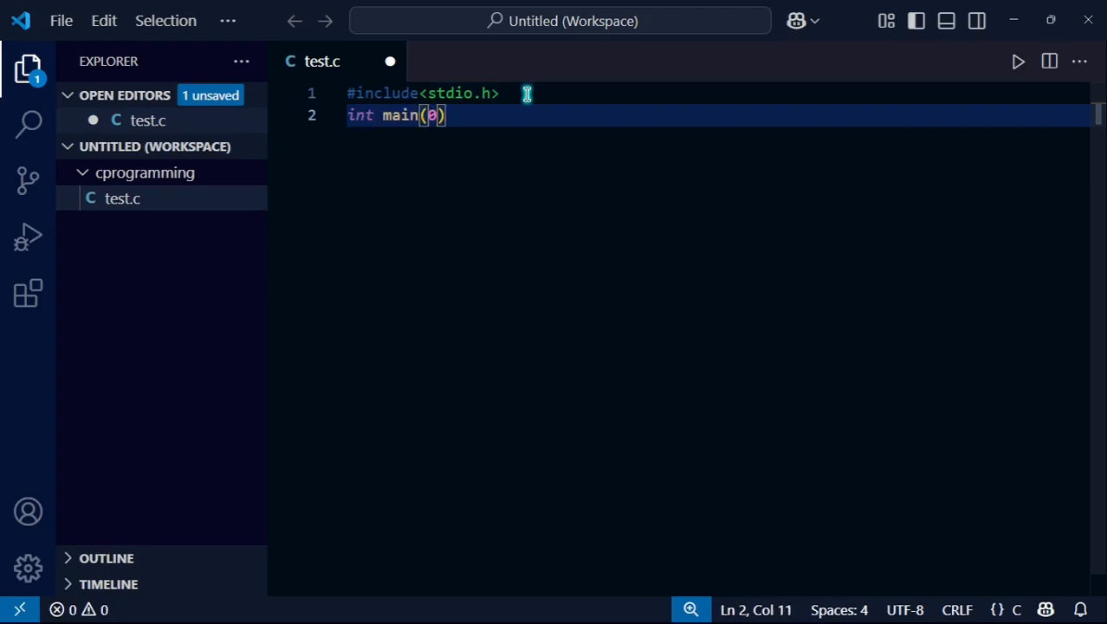
pyautogui.press('BackSpace')
pyautogui.write('{')
pyautogui.press('Return')
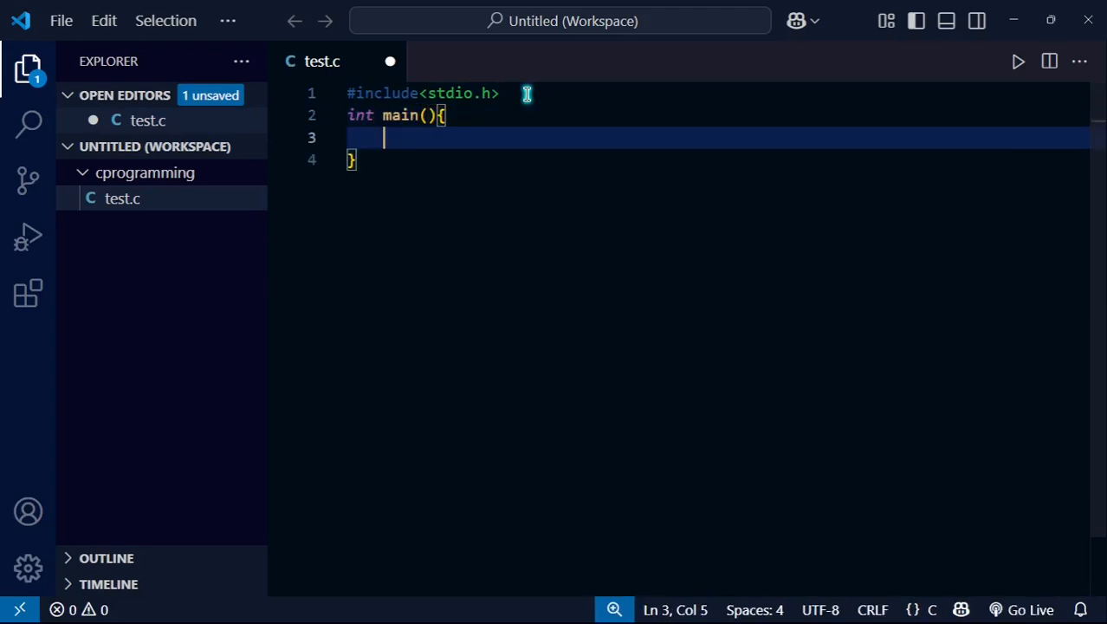
pyautogui.write('printf')
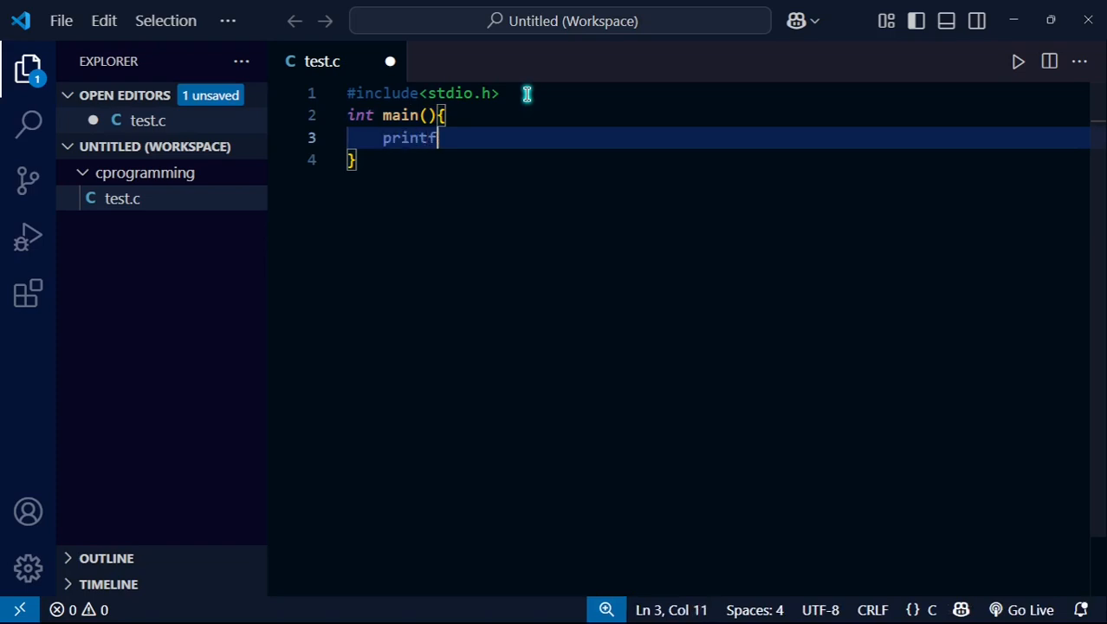
pyautogui.write('();')
pyautogui.press('Left')
pyautogui.press('Left')
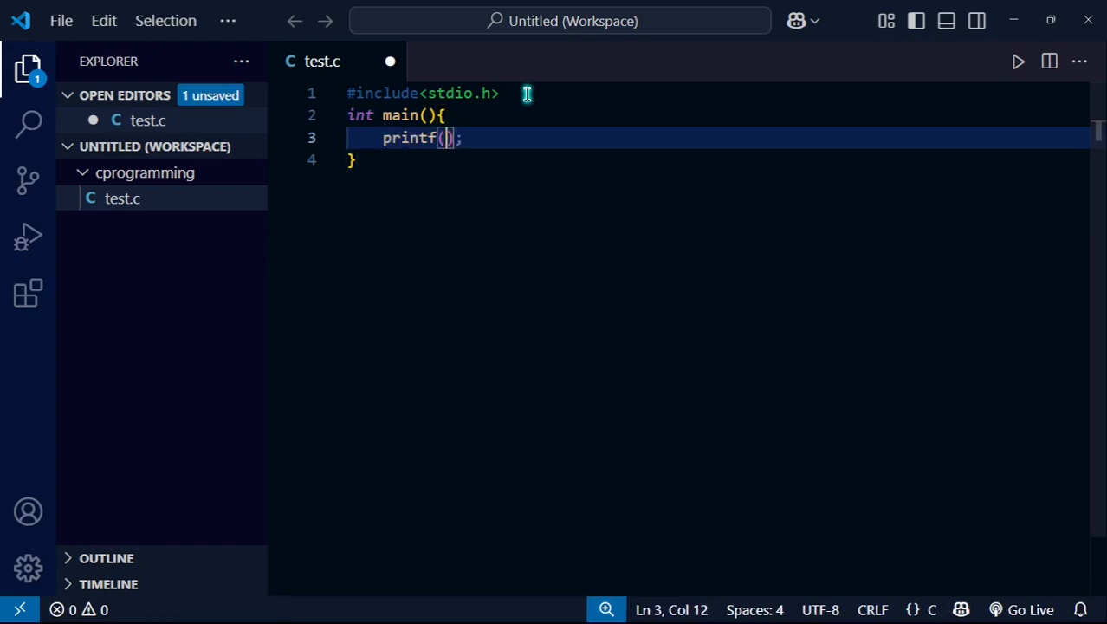
pyautogui.write('"HEll')
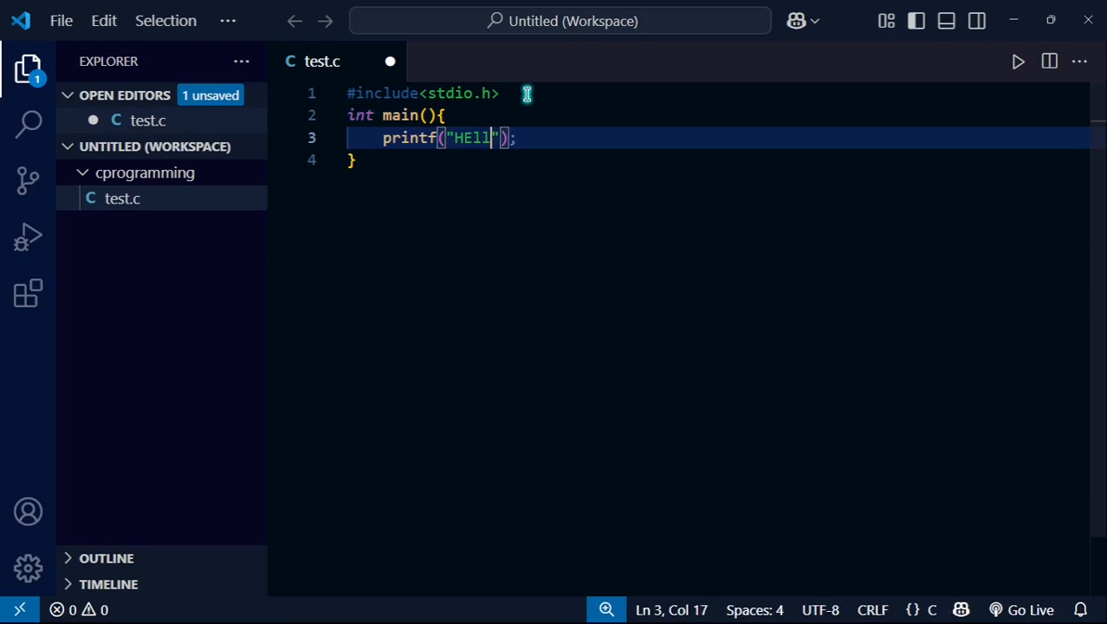
pyautogui.write('o')
pyautogui.press('BackSpace')
pyautogui.press('BackSpace')
pyautogui.press('BackSpace')
pyautogui.write('LL')
pyautogui.write('O')
pyautogui.press('BackSpace')
pyautogui.write('O ')
pyautogui.write('WORD')
pyautogui.write('D')
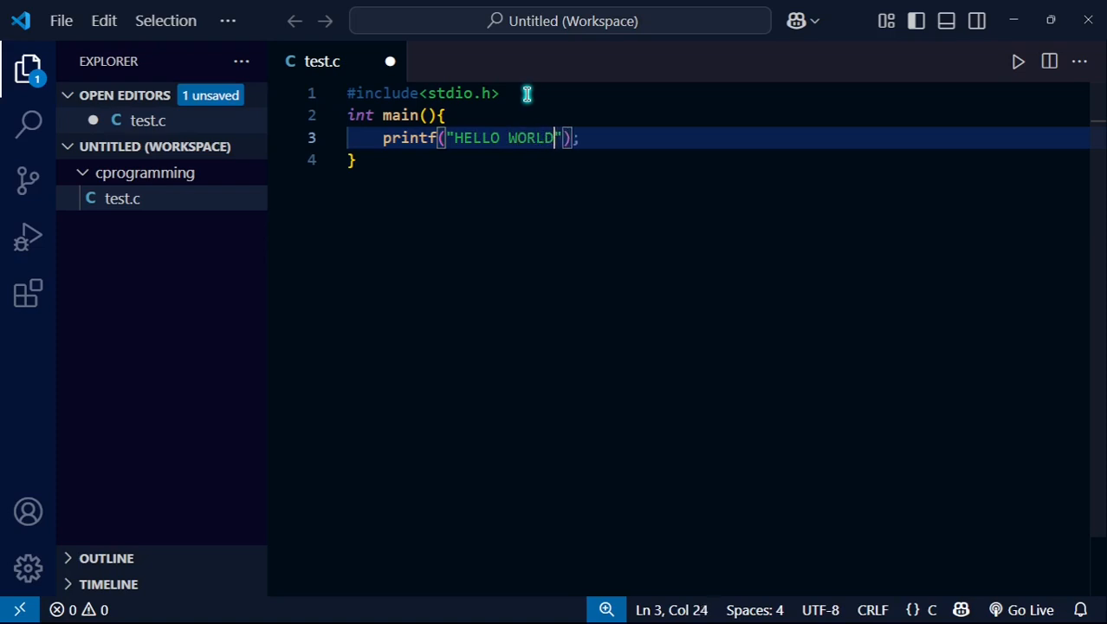
pyautogui.write('!')
pyautogui.hotkey('ctrl', 's')
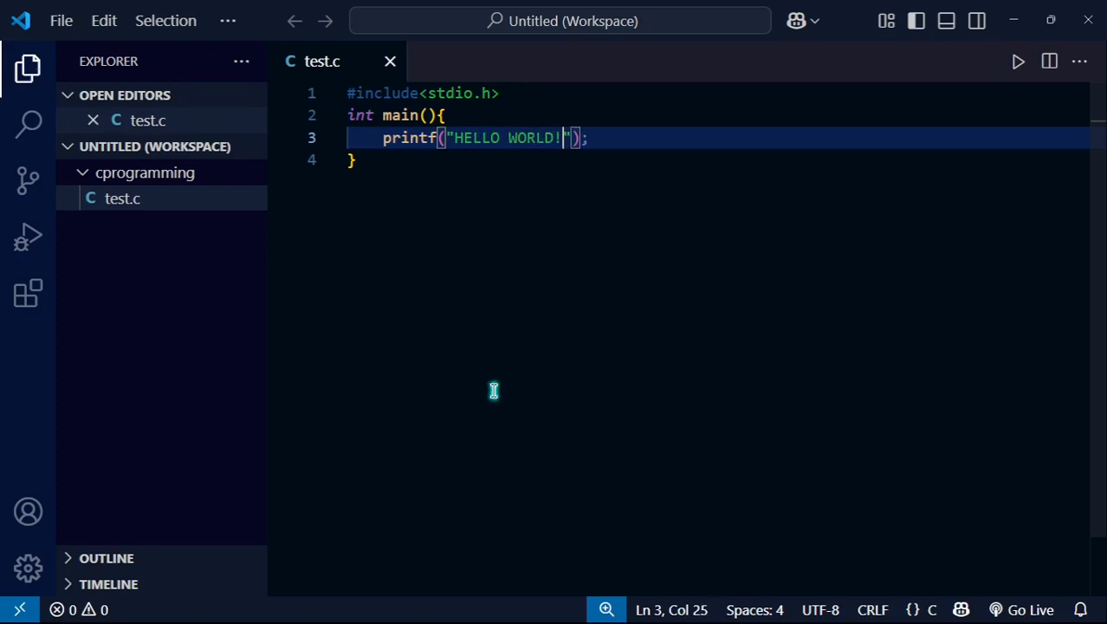
# Step: Run test.c with the Run Code button so it compiles to test.exe
pyautogui.rightClick(474, 286)
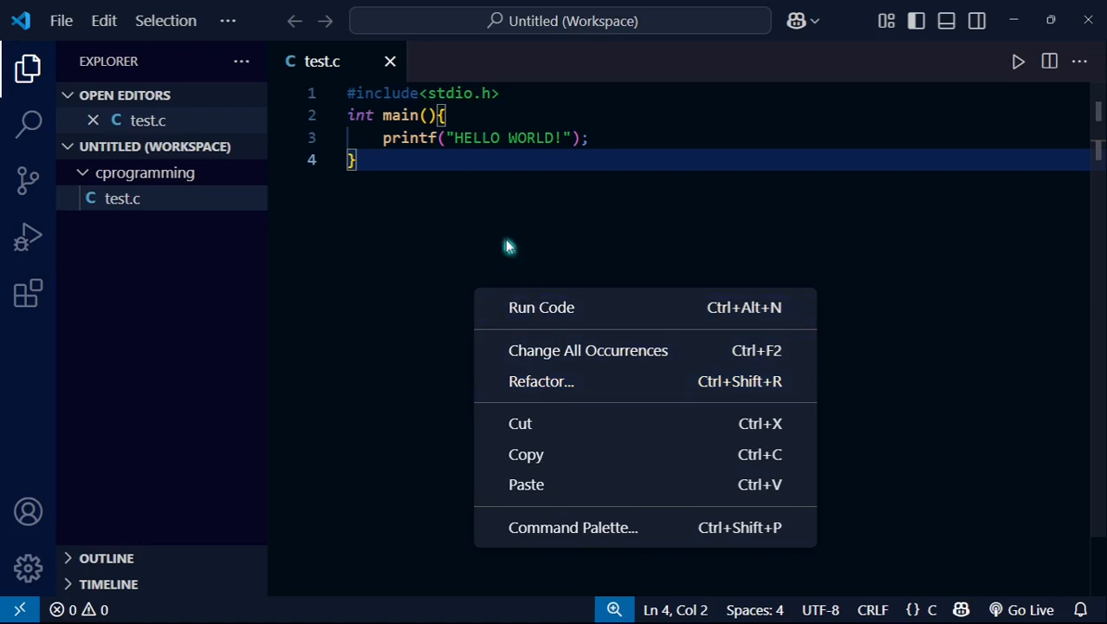
pyautogui.click(531, 215)
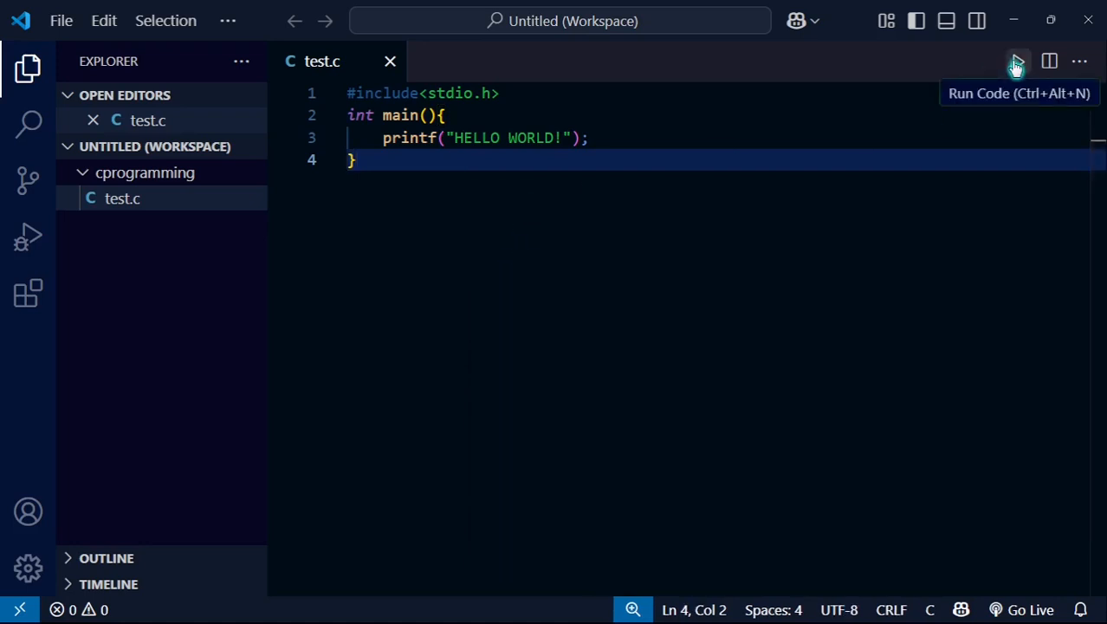
pyautogui.click(1016, 62)
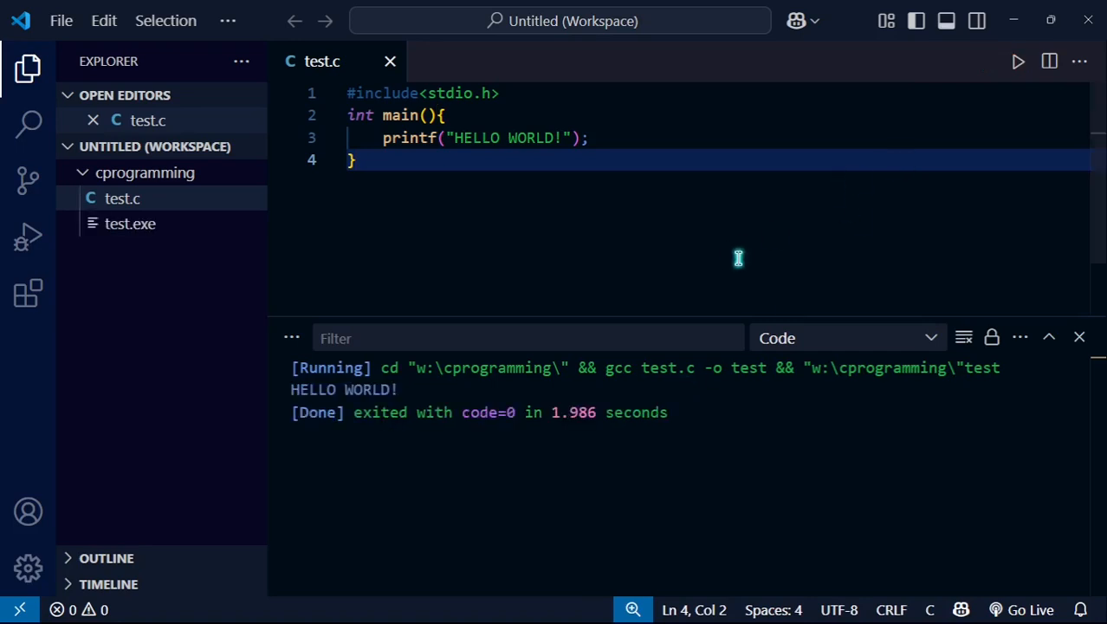
# Step: Highlight the HELLO WORLD! line in the Output panel to check the result
pyautogui.moveTo(398, 388)
pyautogui.mouseDown()
pyautogui.moveTo(271, 390)
pyautogui.moveTo(399, 391)
pyautogui.mouseUp()
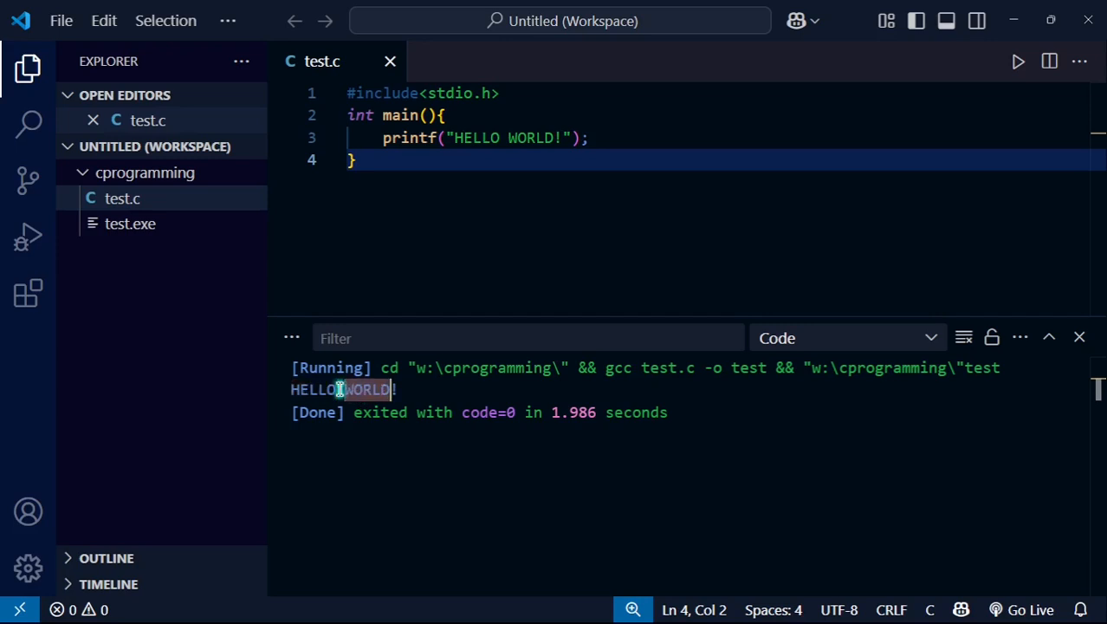
pyautogui.click(400, 390)
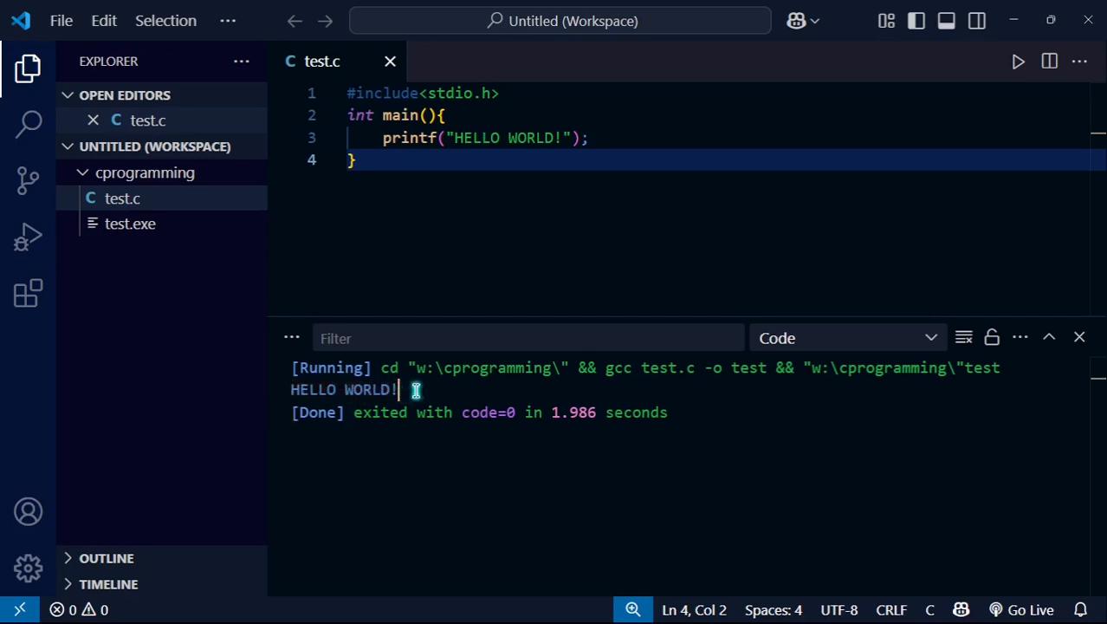